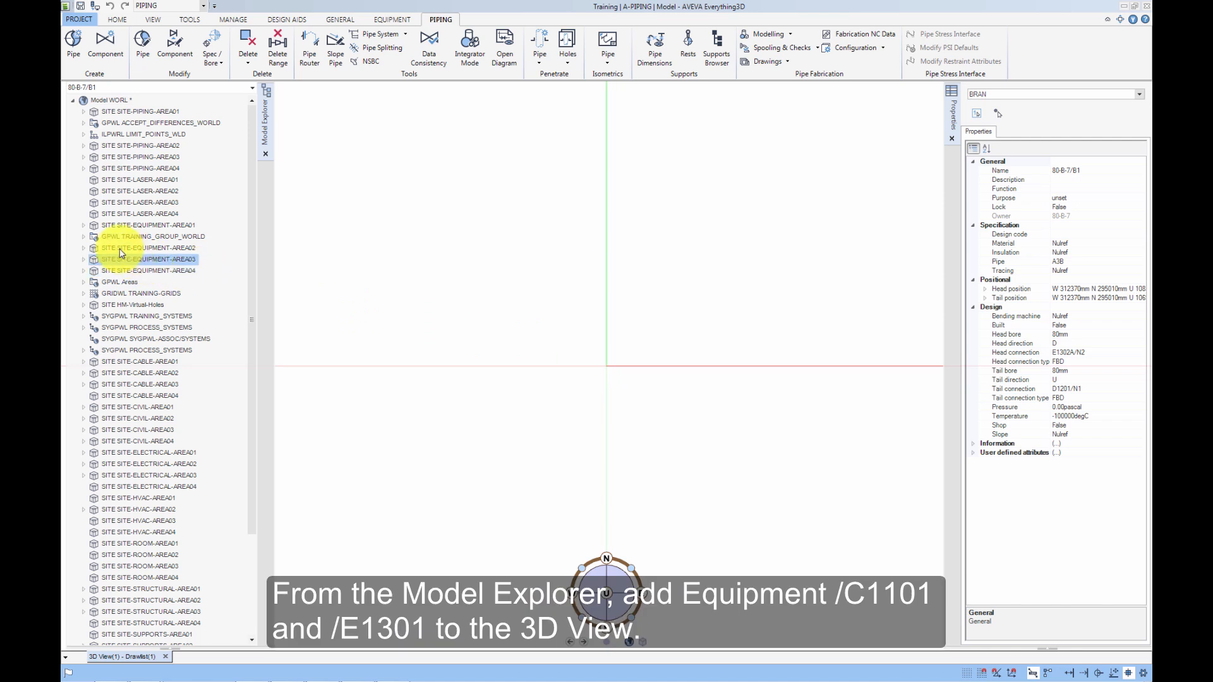
Add equipment C1101 and E1301 from ZONE-EQUIPMENT-AREA01 in the model explorer to the 3D view.
{"action": "left_click", "coordinate": [84, 225]}
{"action": "left_click", "coordinate": [94, 236]}
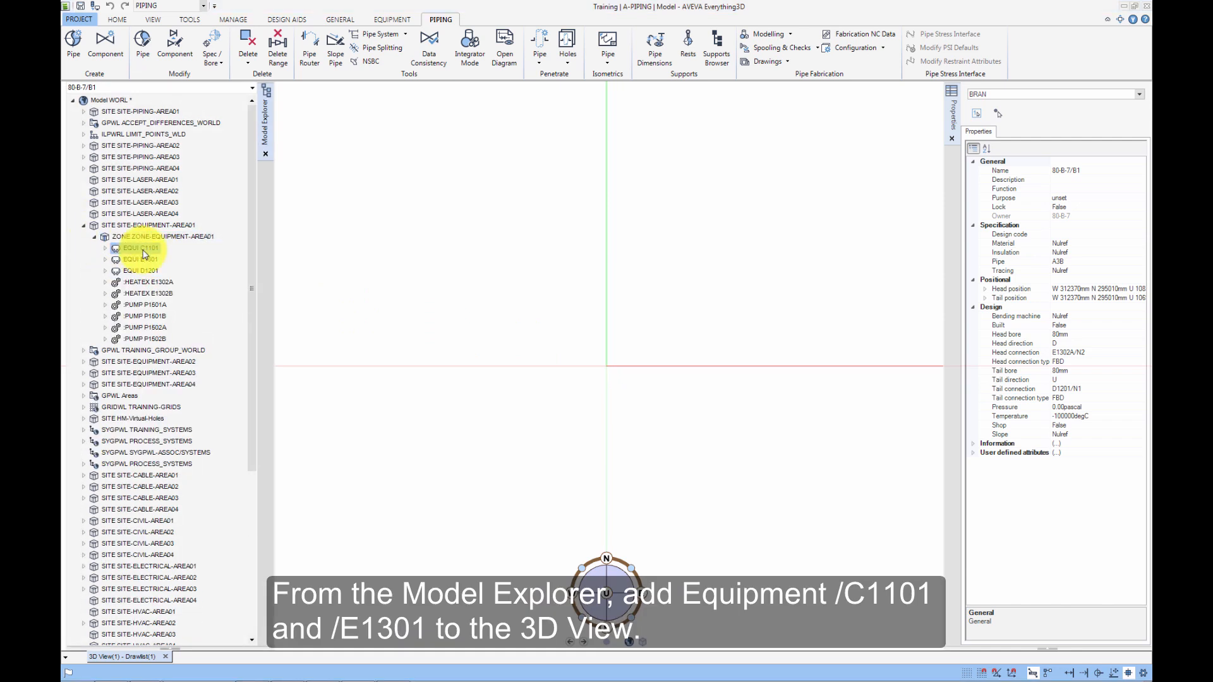
{"action": "left_click_drag", "start_coordinate": [143, 251], "coordinate": [433, 361]}
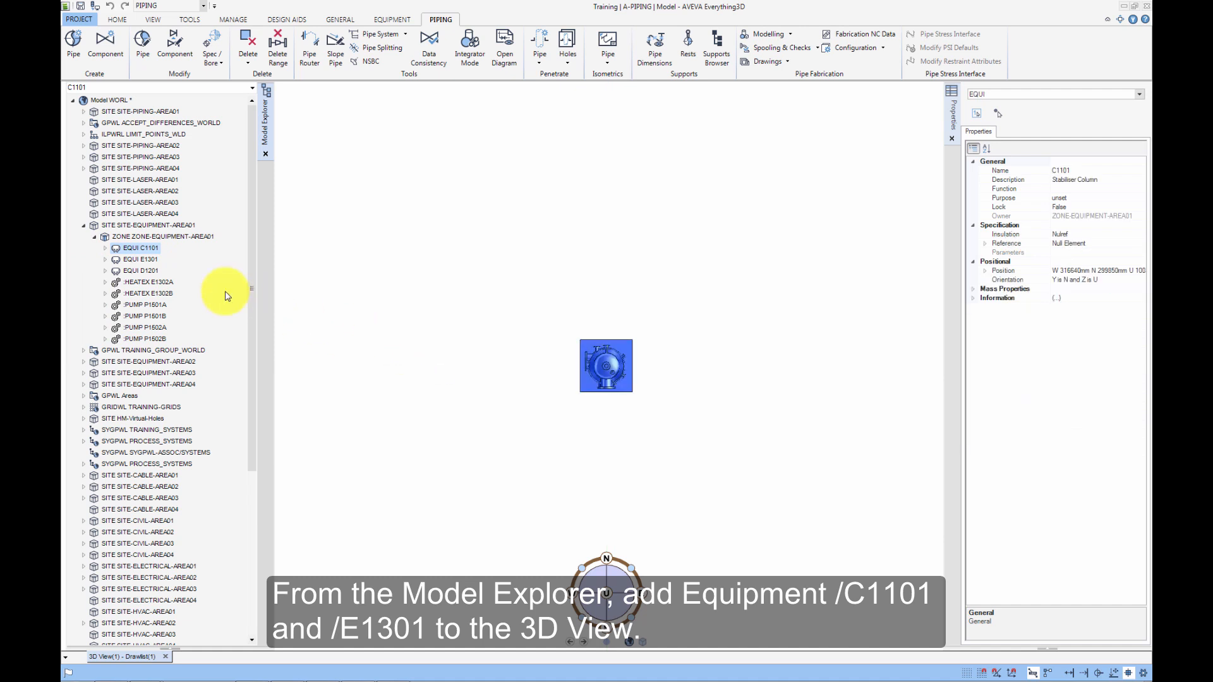
{"action": "left_click_drag", "start_coordinate": [152, 259], "coordinate": [460, 369]}
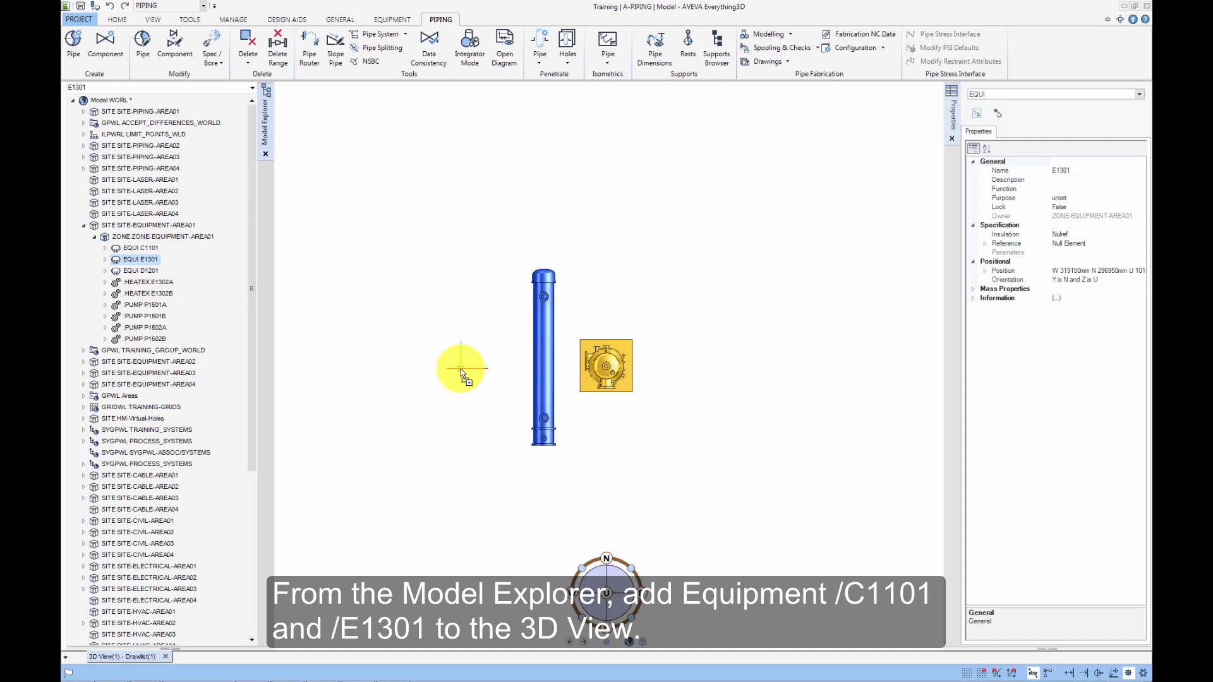
Switch the 3D view to an isometric direction and zoom in on the two equipment items.
{"action": "right_click", "coordinate": [461, 369]}
{"action": "left_click", "coordinate": [458, 327]}
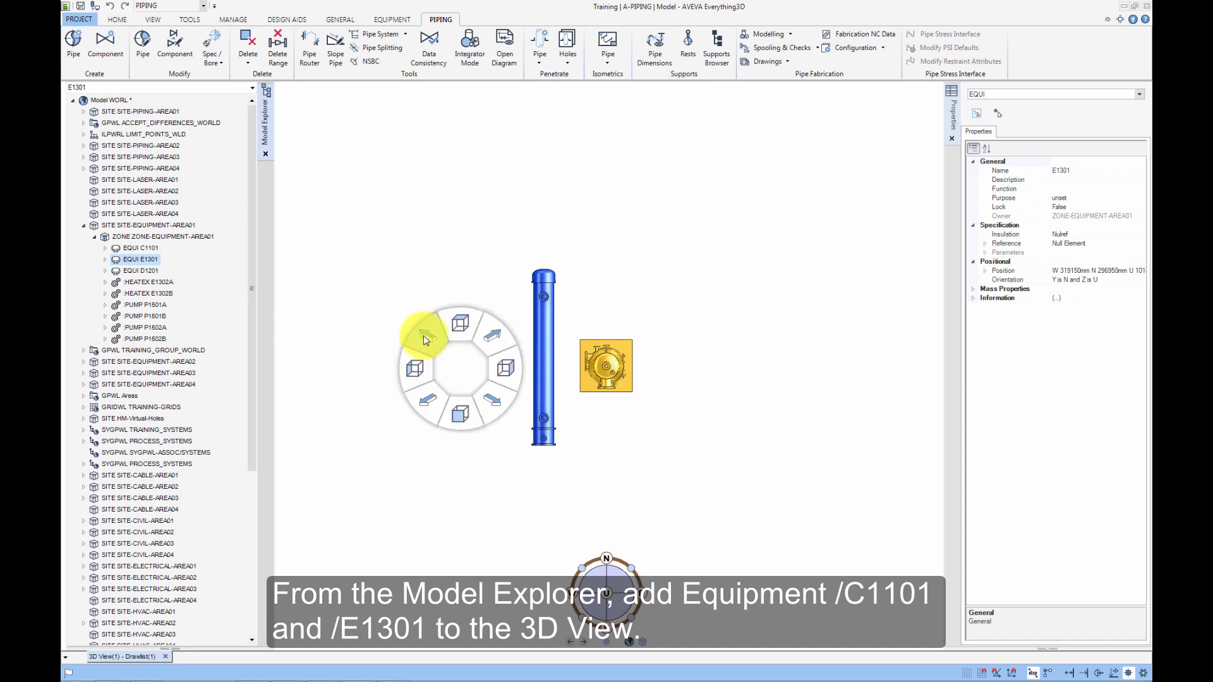
{"action": "left_click", "coordinate": [422, 339]}
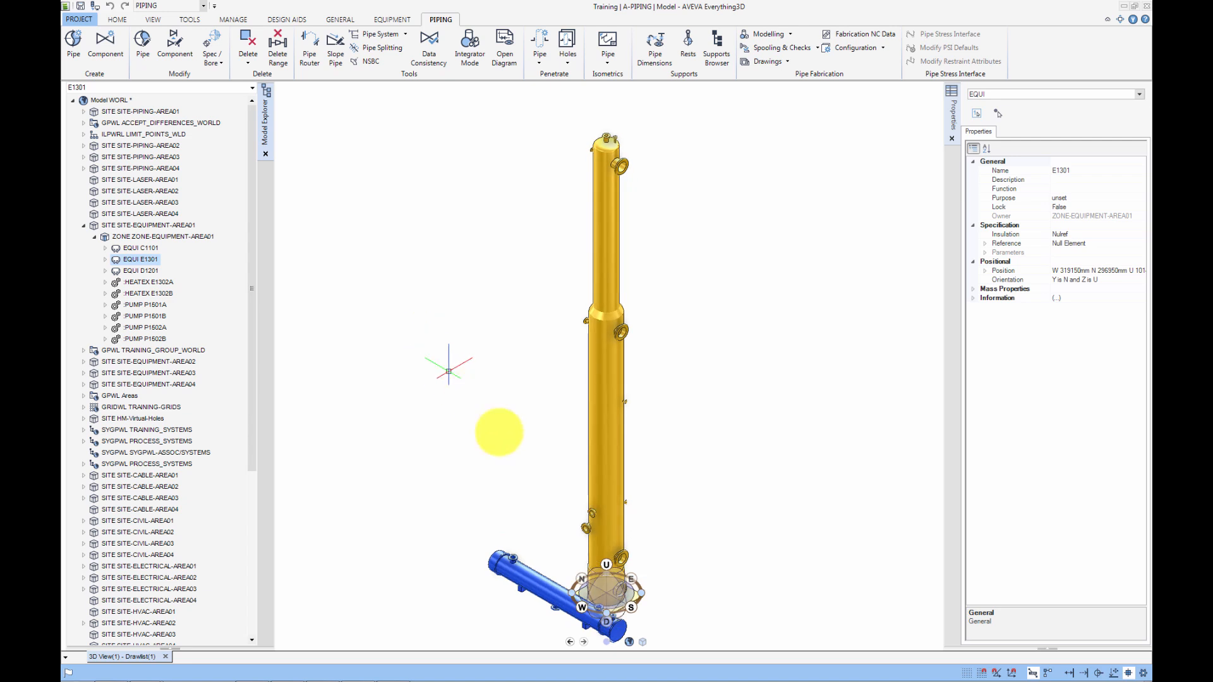
{"action": "middle_click", "coordinate": [592, 523]}
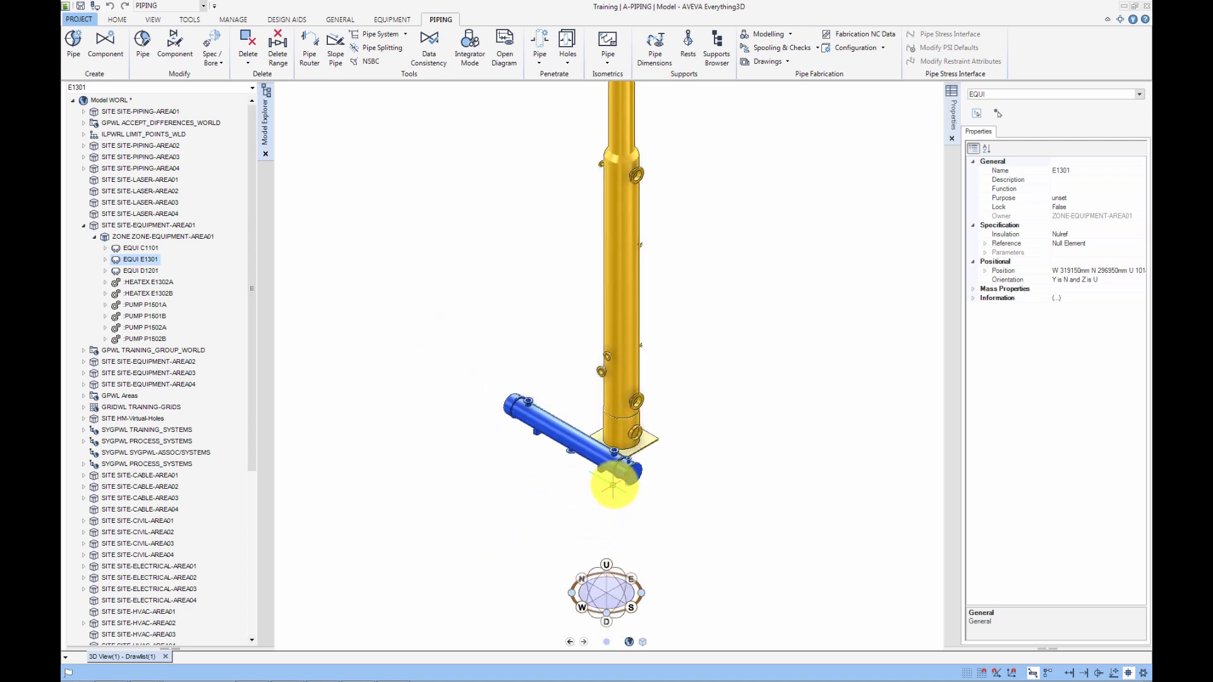
{"action": "scroll", "coordinate": [666, 422], "scroll_direction": "up", "scroll_amount": 2}
{"action": "scroll", "coordinate": [619, 390], "scroll_direction": "up", "scroll_amount": 1}
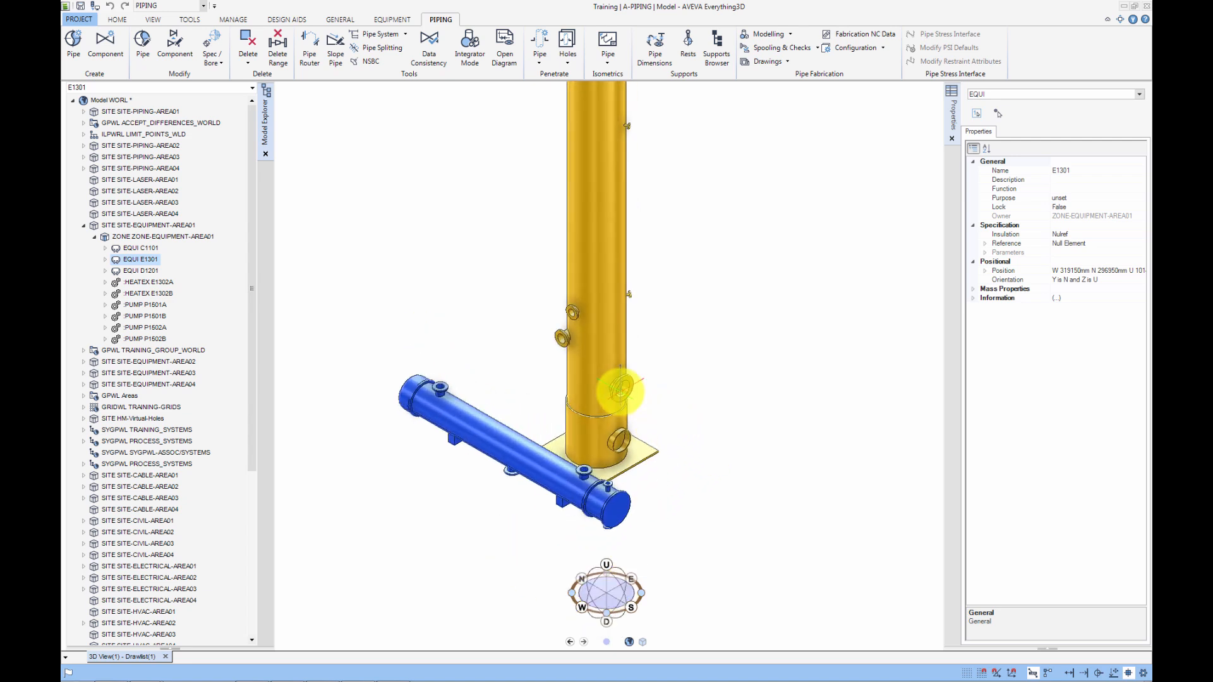
{"action": "scroll", "coordinate": [620, 390], "scroll_direction": "up", "scroll_amount": 1}
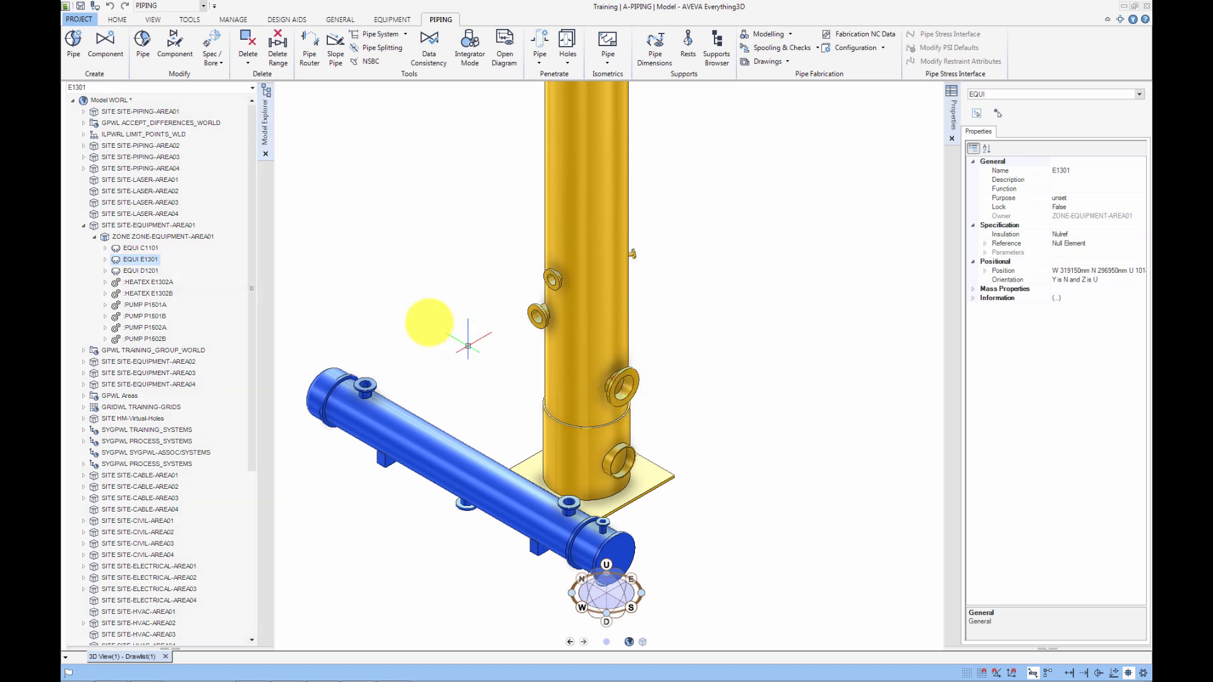
Start a new pipe in ZONE-PIPING-AREA01 named 200-B-4 with primary system Process System B.
{"action": "left_click", "coordinate": [84, 112]}
{"action": "left_click", "coordinate": [134, 123]}
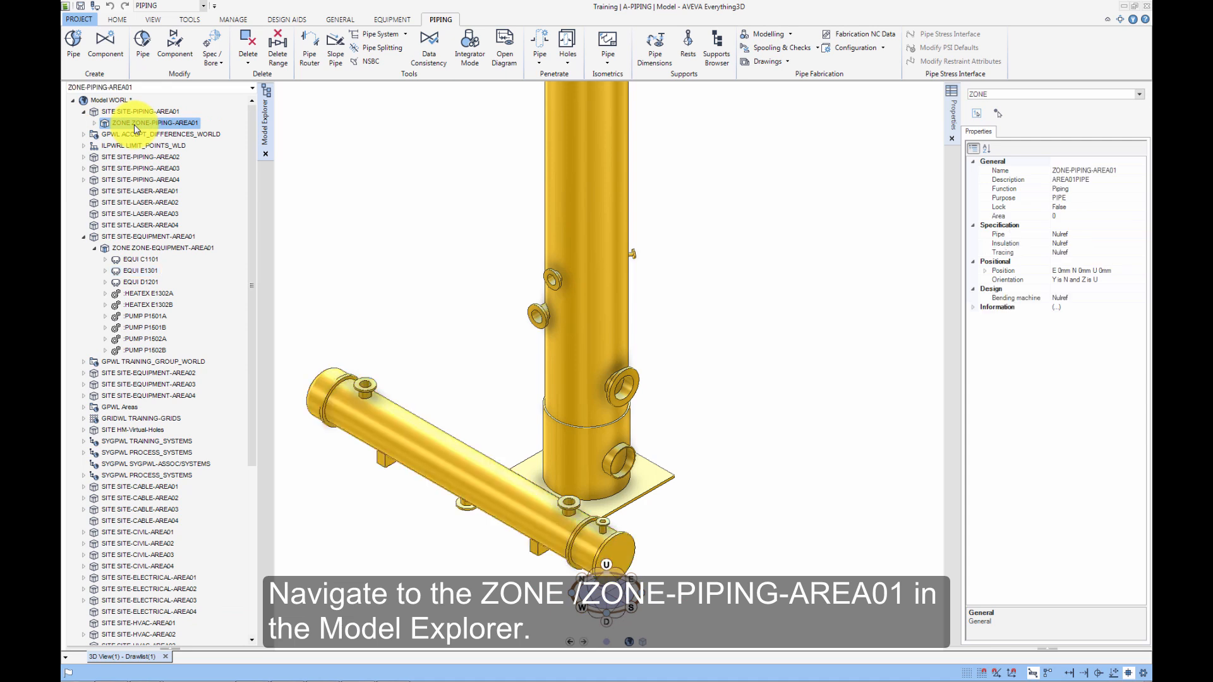
{"action": "left_click", "coordinate": [72, 56]}
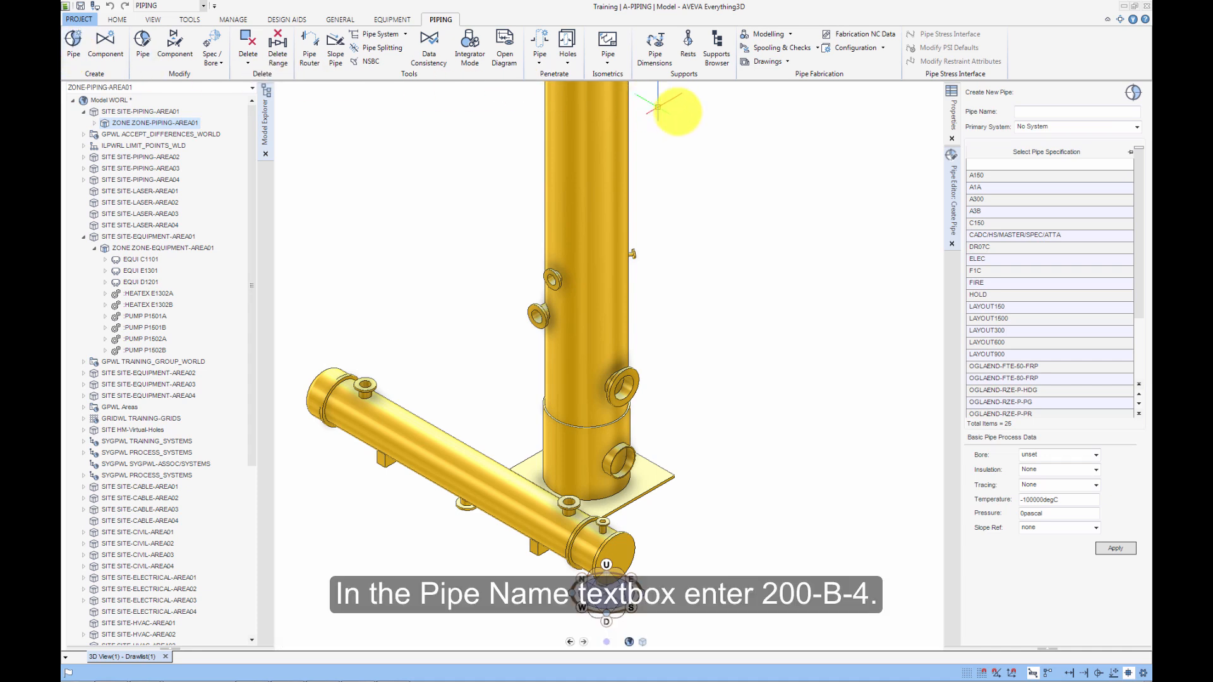
{"action": "left_click", "coordinate": [1023, 110]}
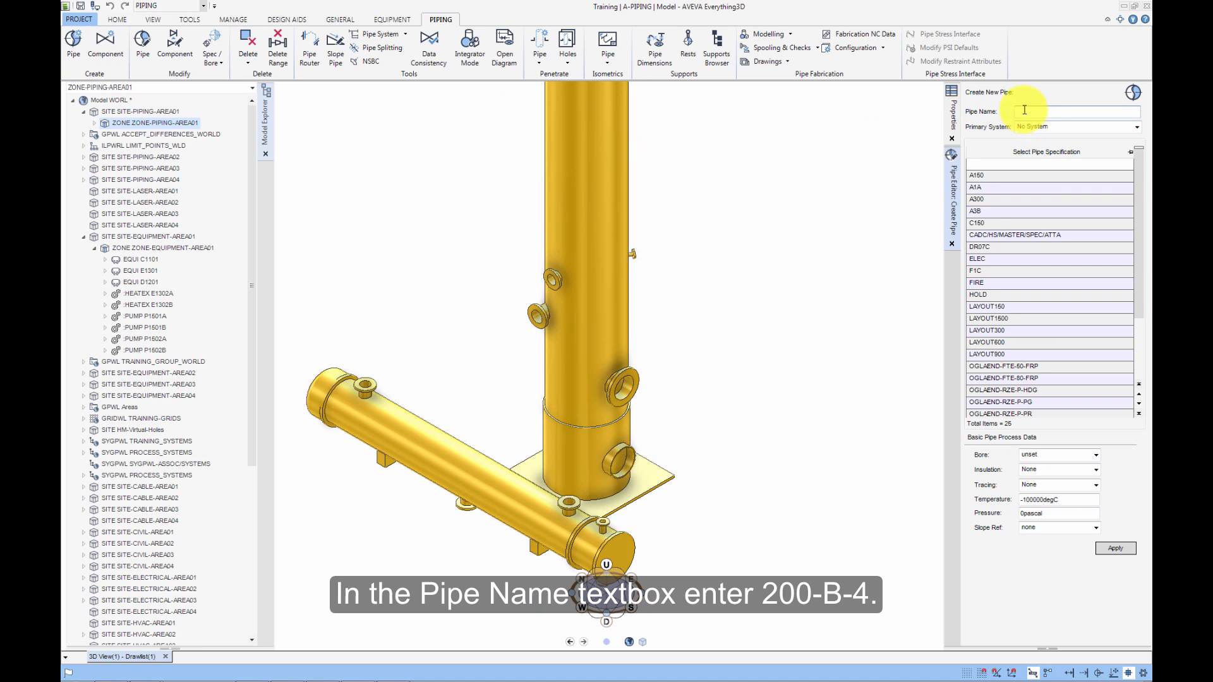
{"action": "type", "text": "200-B-"}
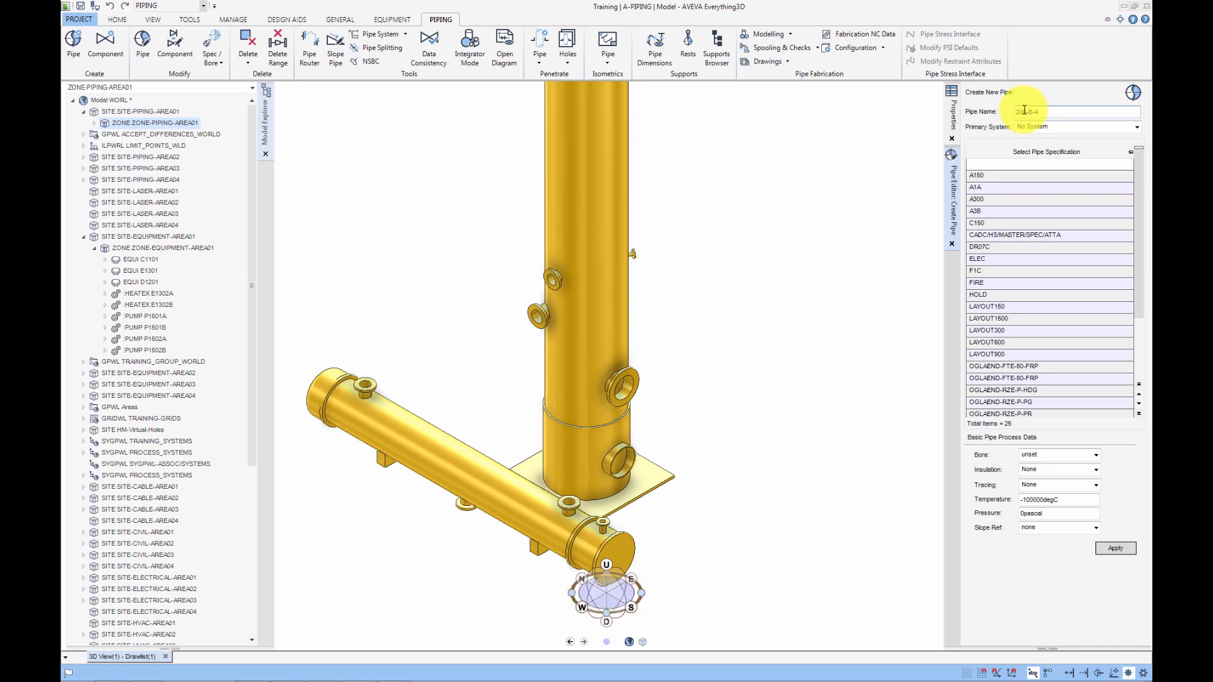
{"action": "type", "text": "4"}
{"action": "left_click", "coordinate": [1138, 128]}
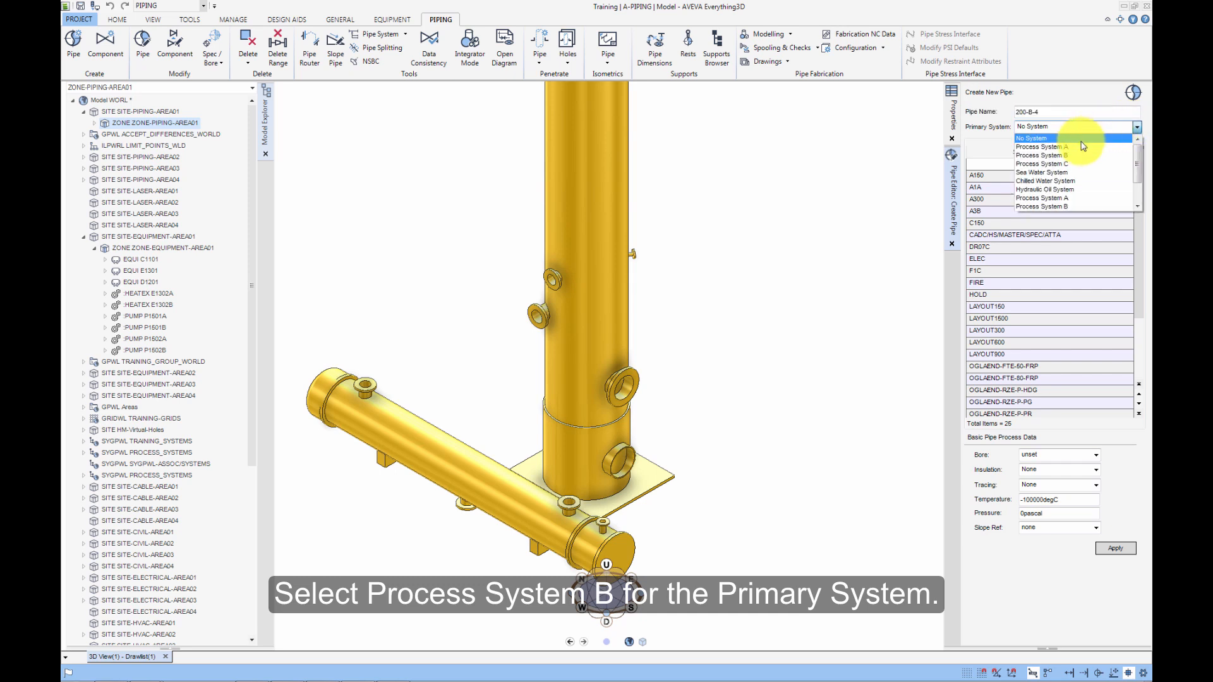
{"action": "left_click", "coordinate": [1066, 156]}
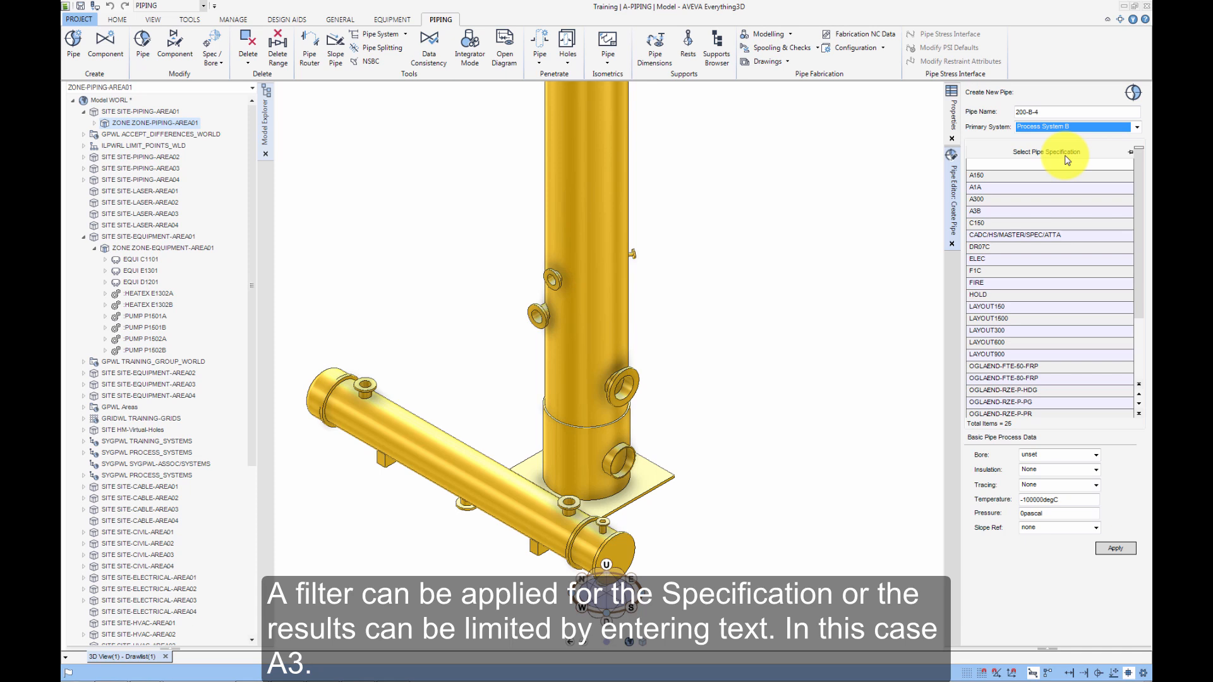
Filter the pipe specification list by A3 and select the A3B specification.
{"action": "left_click", "coordinate": [1062, 167]}
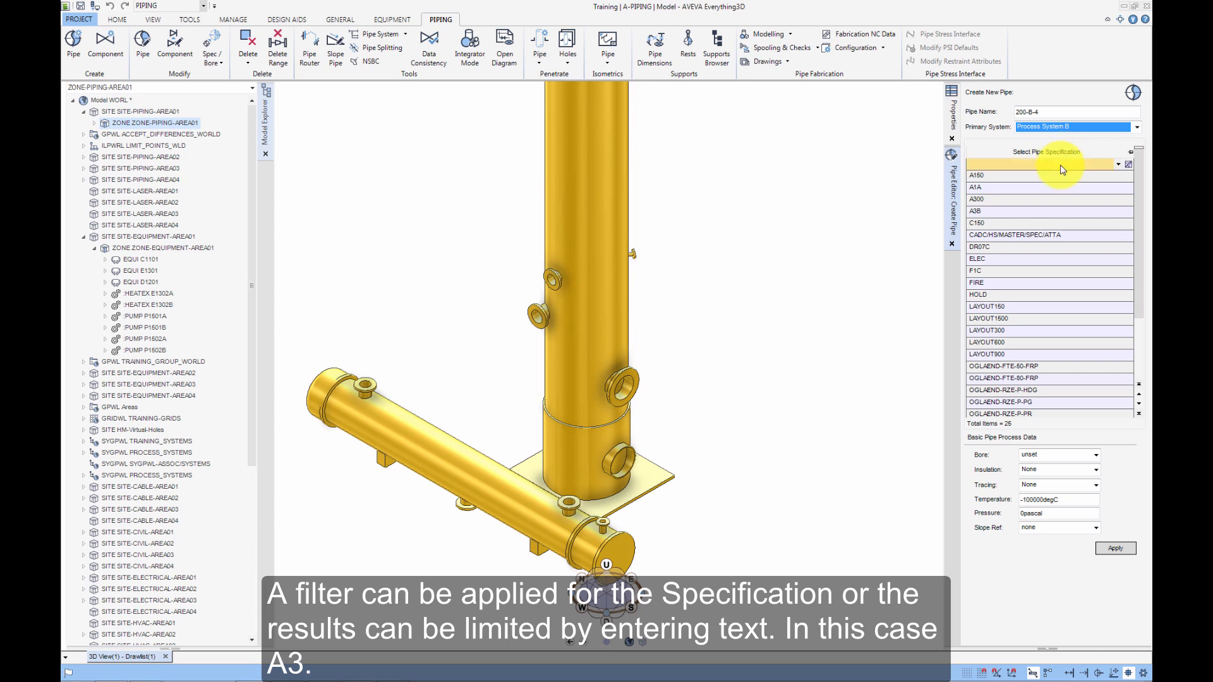
{"action": "left_click", "coordinate": [1118, 165]}
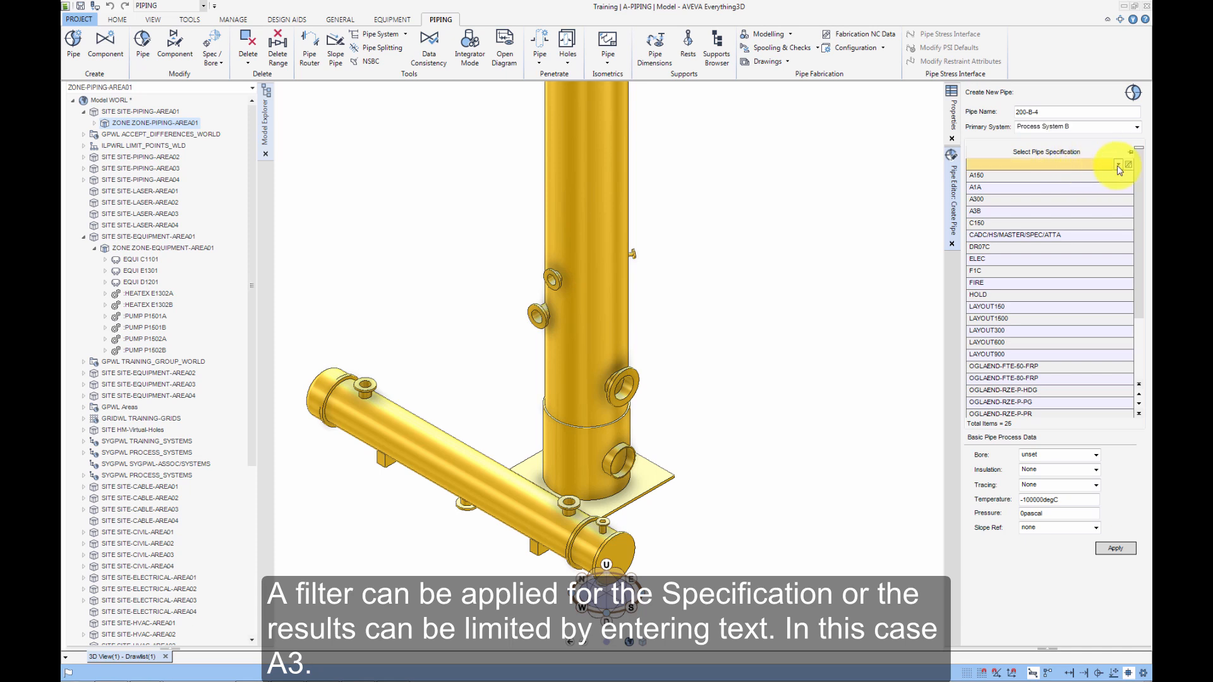
{"action": "mouse_move", "coordinate": [1138, 220]}
{"action": "left_mouse_down"}
{"action": "mouse_move", "coordinate": [1138, 296]}
{"action": "mouse_move", "coordinate": [1138, 223]}
{"action": "left_mouse_up"}
{"action": "left_click", "coordinate": [1121, 308]}
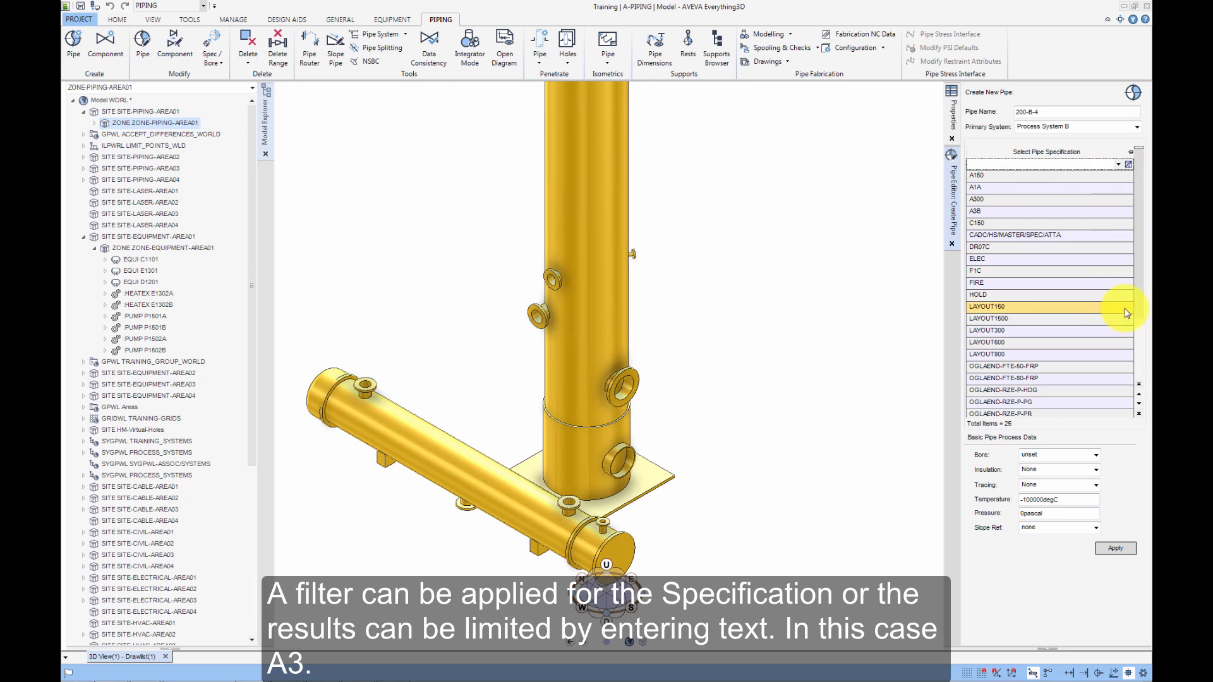
{"action": "left_click", "coordinate": [1015, 165]}
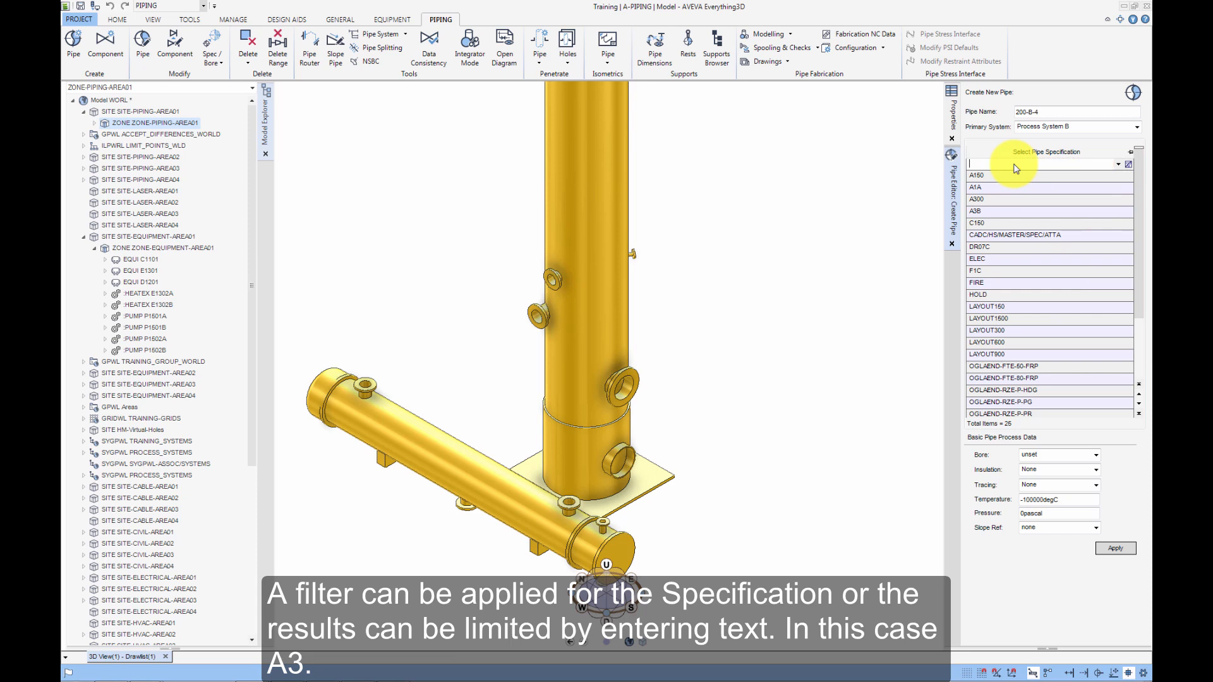
{"action": "type", "text": "A"}
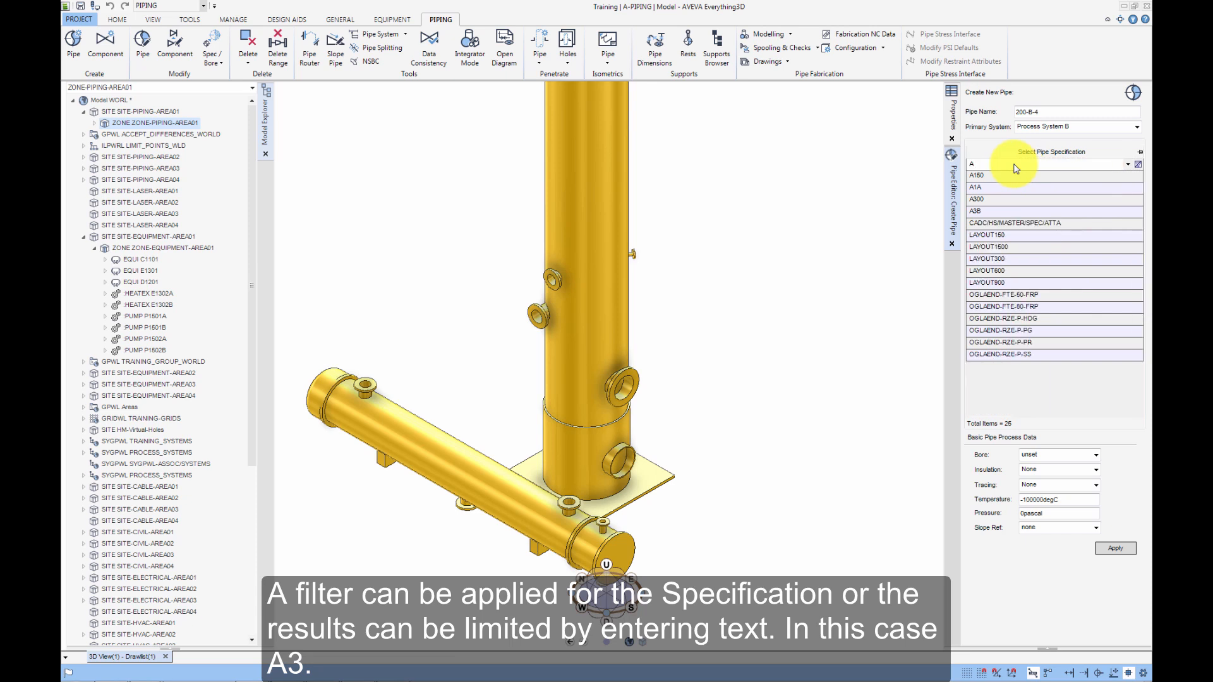
{"action": "type", "text": "3"}
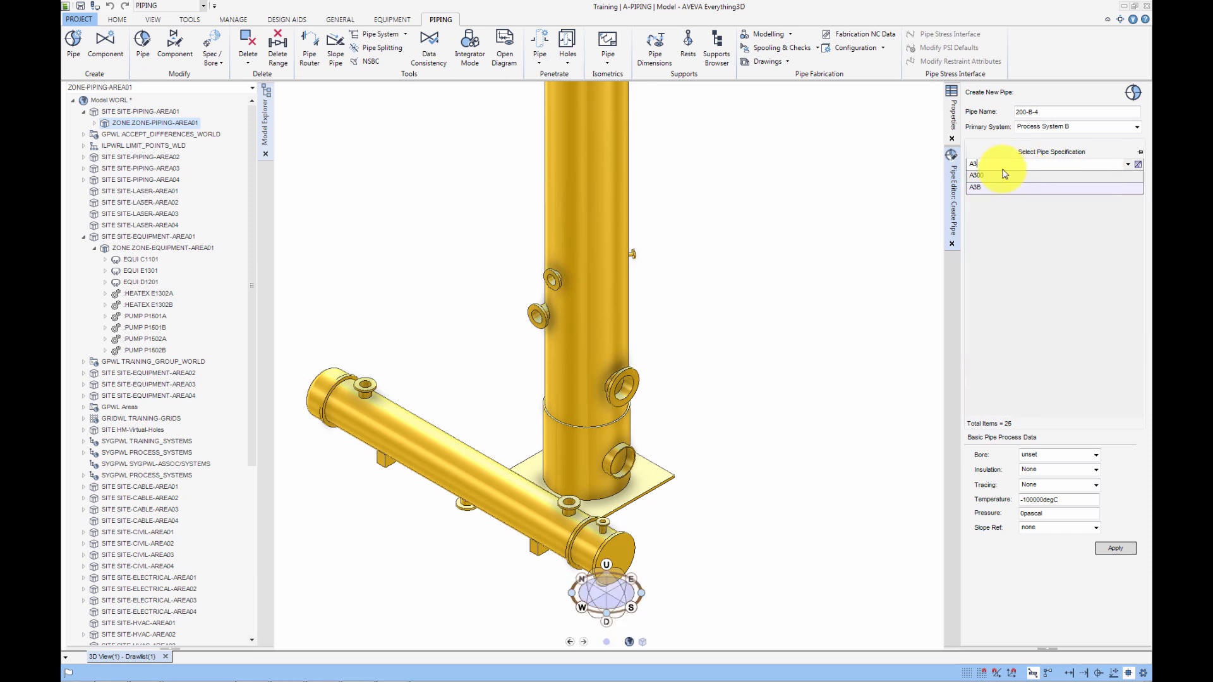
{"action": "left_click", "coordinate": [981, 189]}
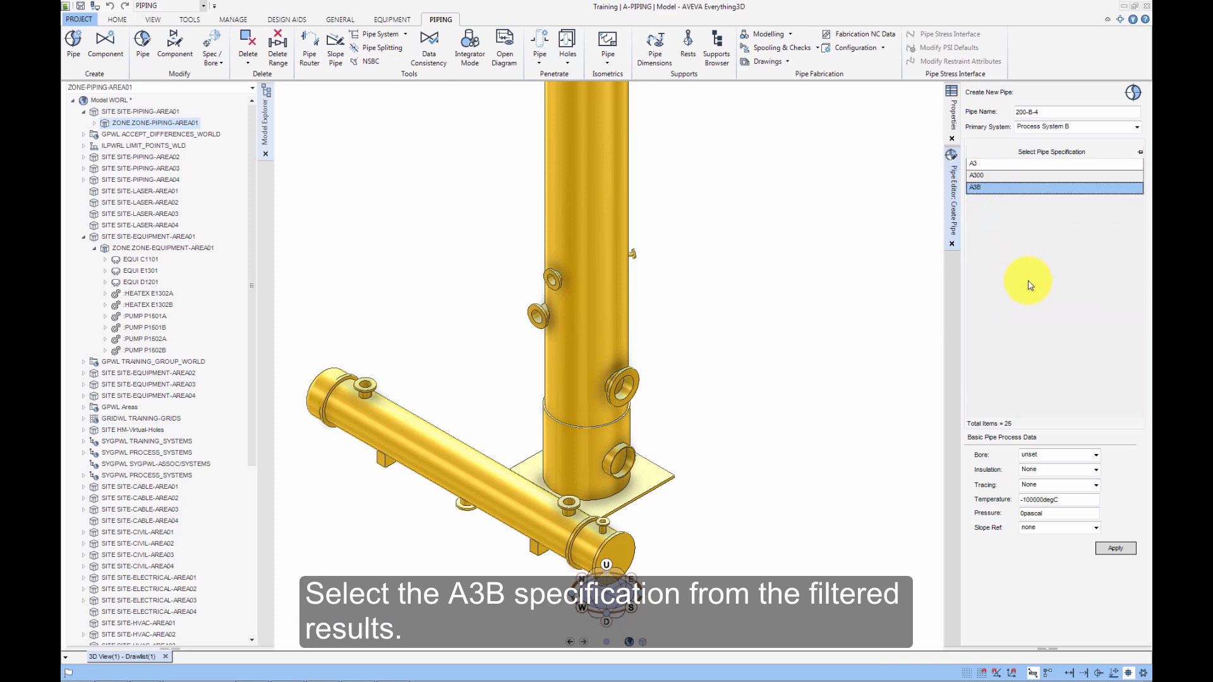
Set the pipe's bore to 200mm and temperature to 50degC, and apply to create the pipe.
{"action": "left_click", "coordinate": [1096, 456]}
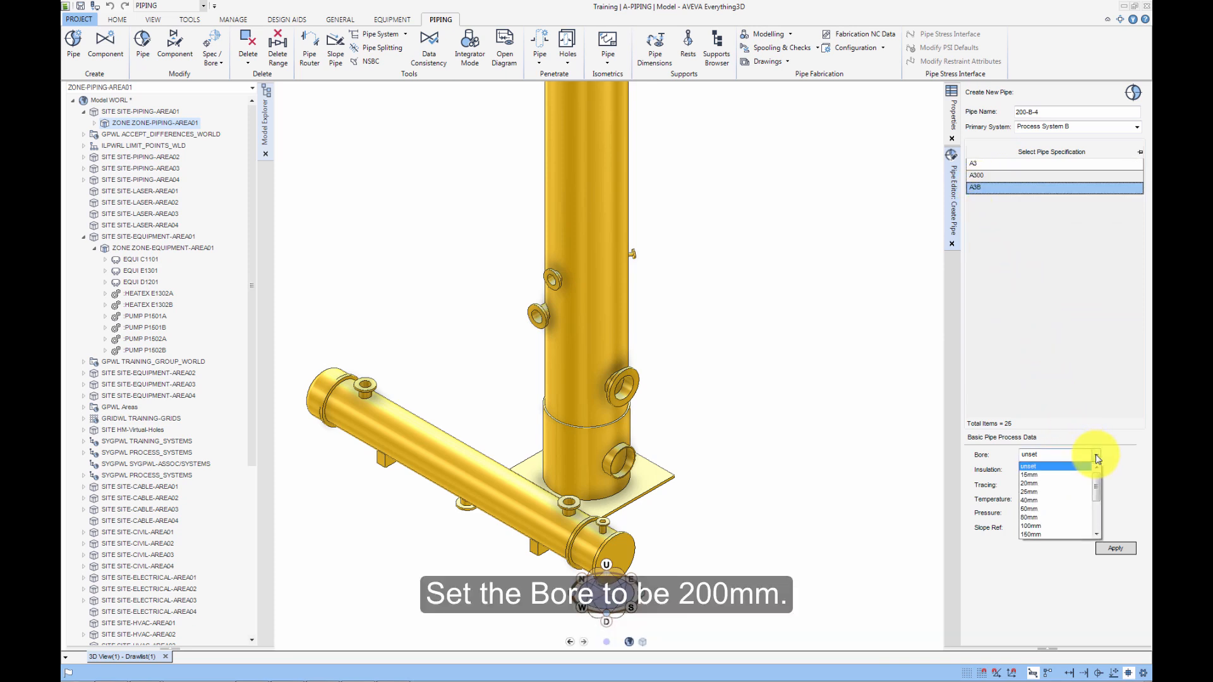
{"action": "left_click_drag", "start_coordinate": [1096, 488], "coordinate": [1097, 516]}
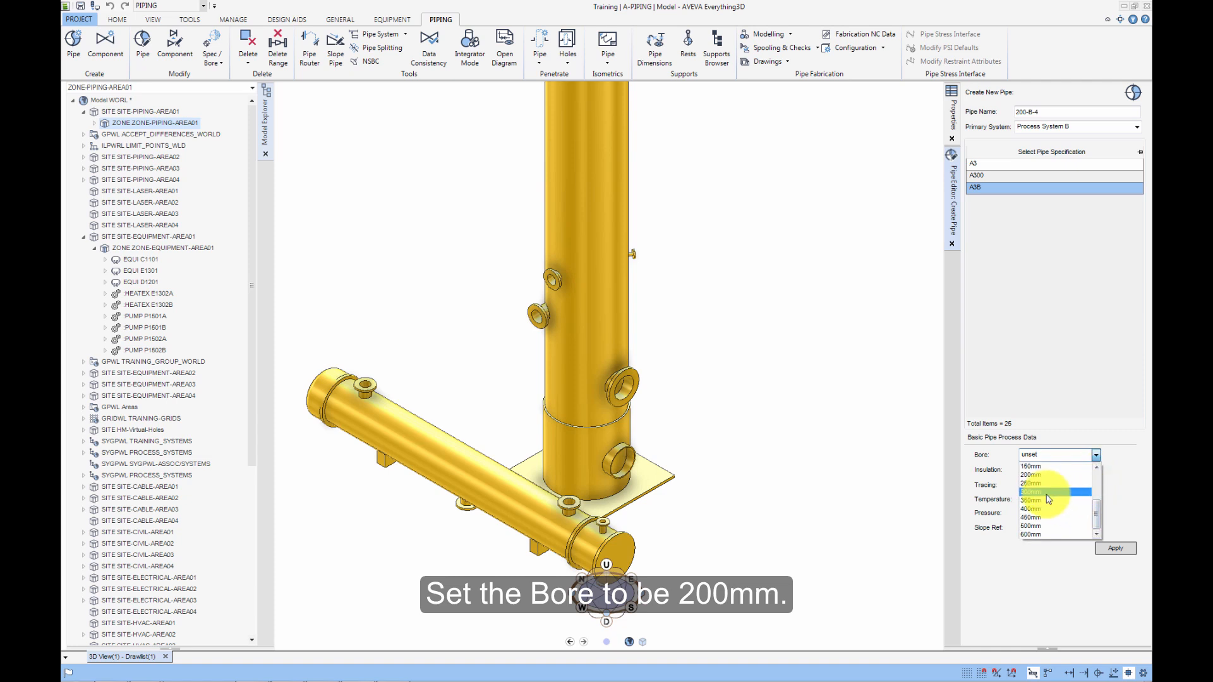
{"action": "left_click", "coordinate": [1036, 475]}
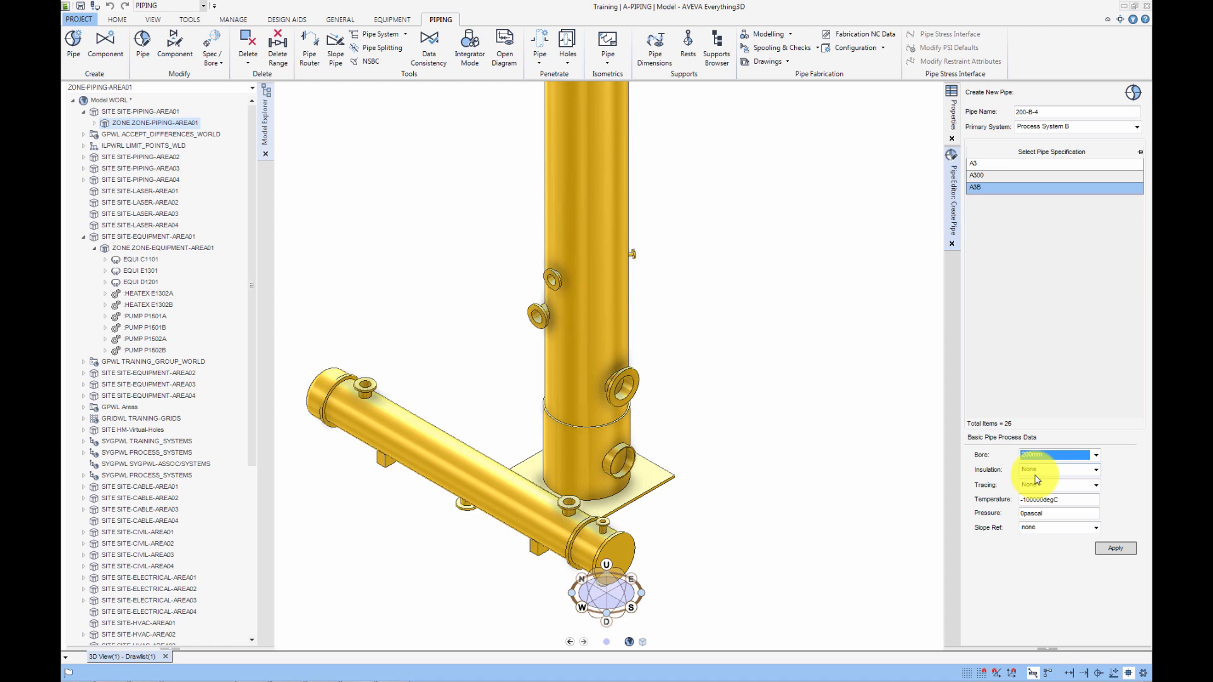
{"action": "left_click", "coordinate": [1067, 500]}
{"action": "type", "text": "50degC"}
{"action": "key", "text": "Tab"}
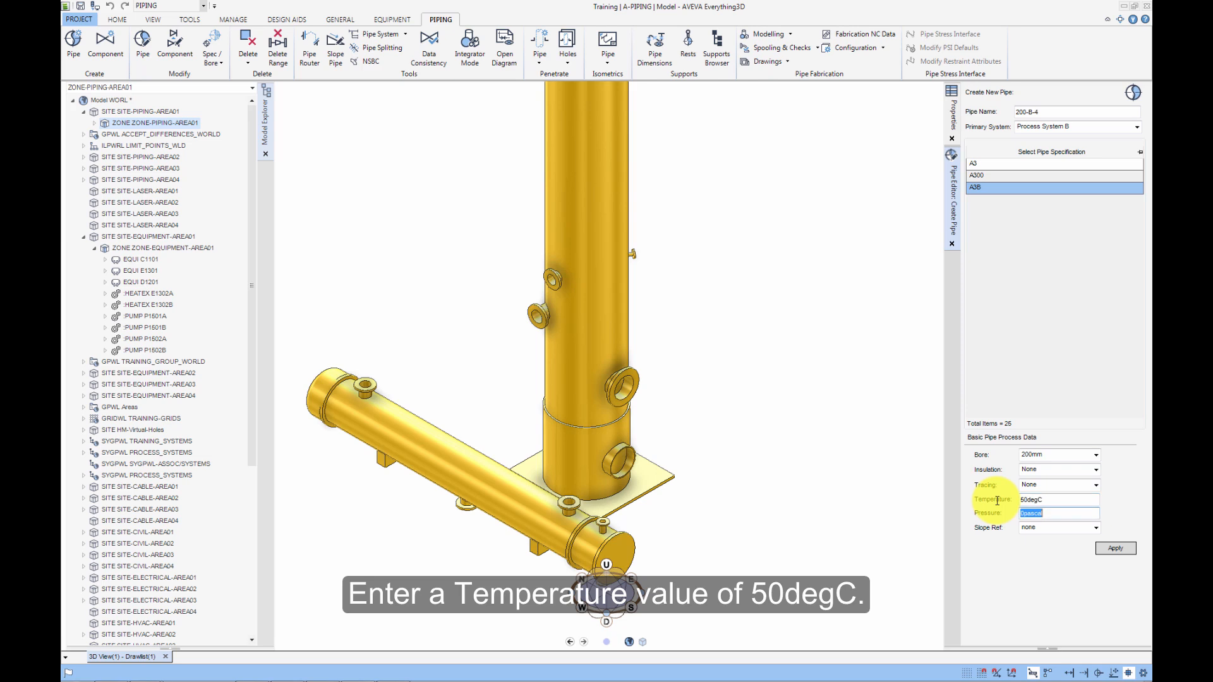
{"action": "left_click", "coordinate": [1117, 549]}
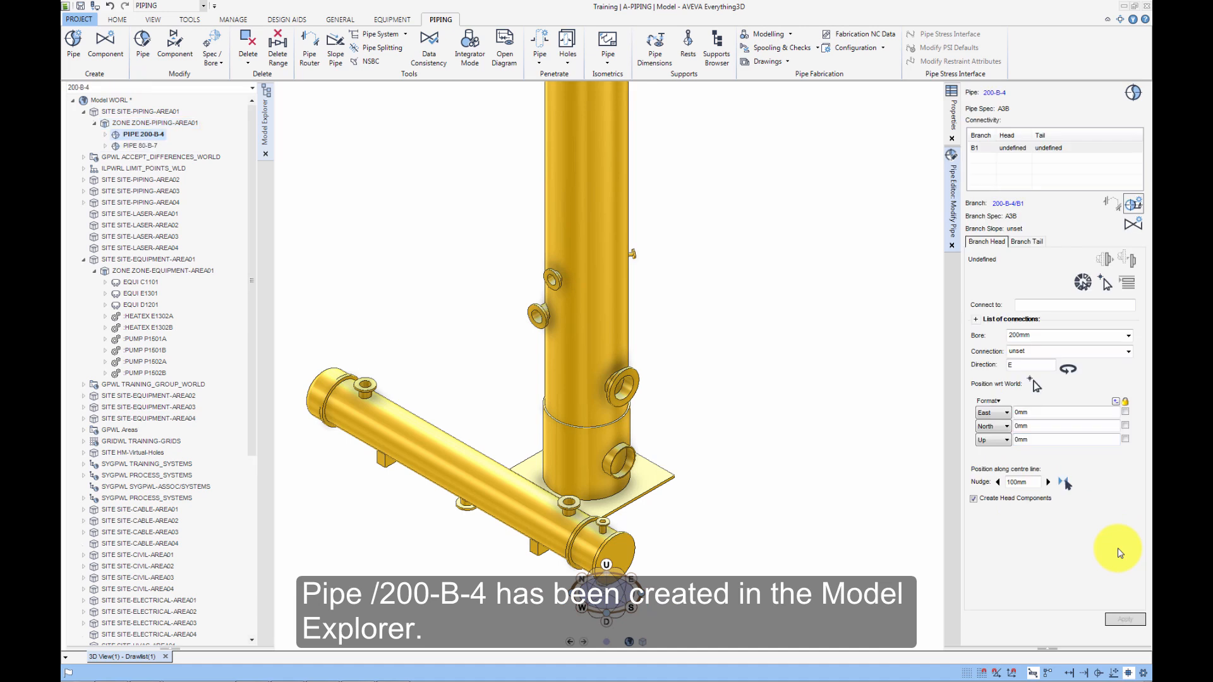
Connect the branch head to nozzle N3 of C1101, with head components creation turned off.
{"action": "left_click", "coordinate": [1104, 285]}
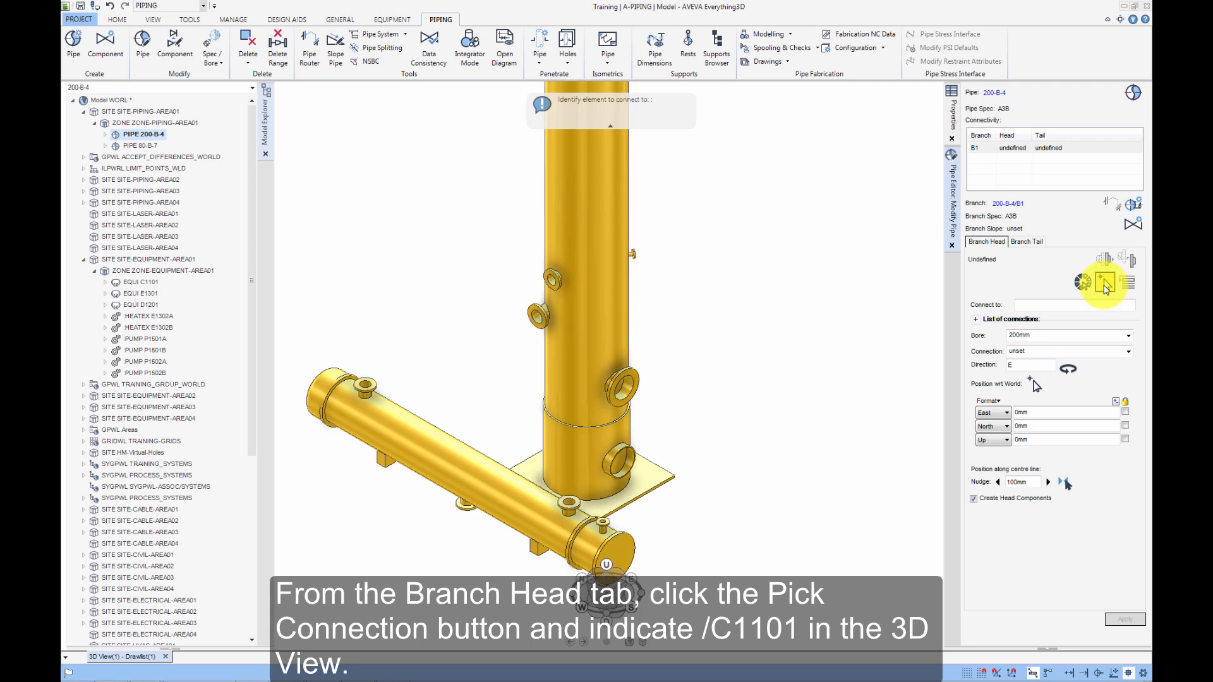
{"action": "left_click", "coordinate": [601, 302]}
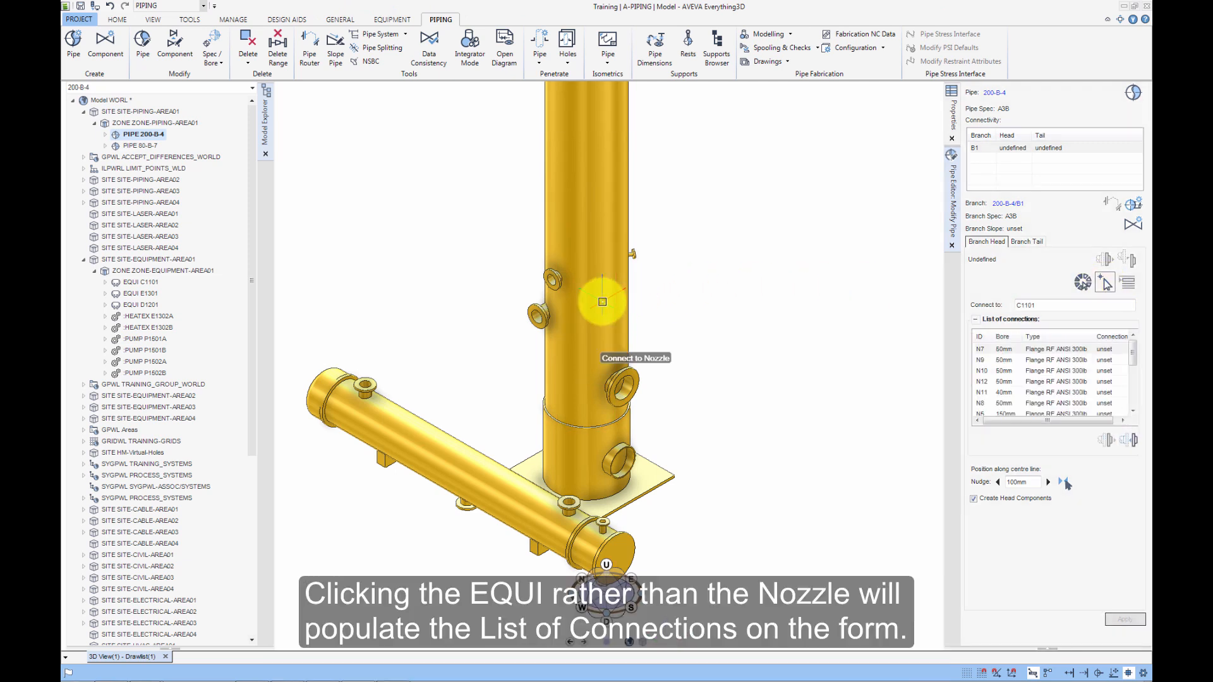
{"action": "left_click", "coordinate": [1133, 412]}
{"action": "left_click", "coordinate": [1133, 412]}
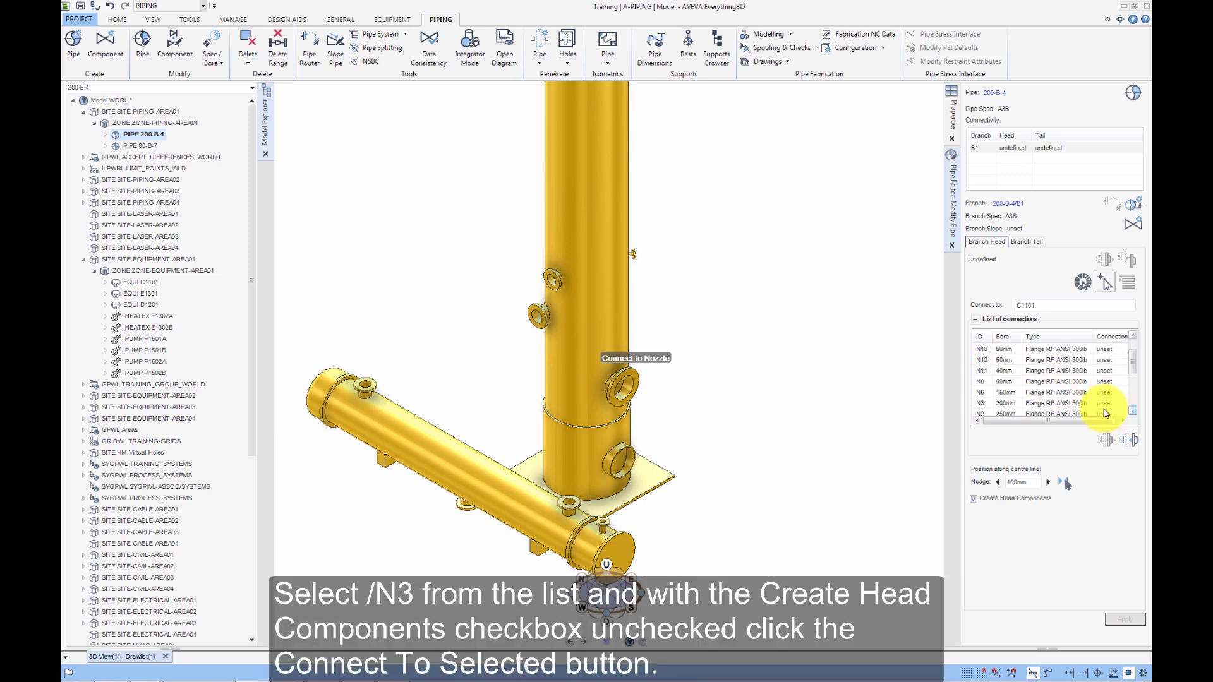
{"action": "left_click", "coordinate": [983, 405]}
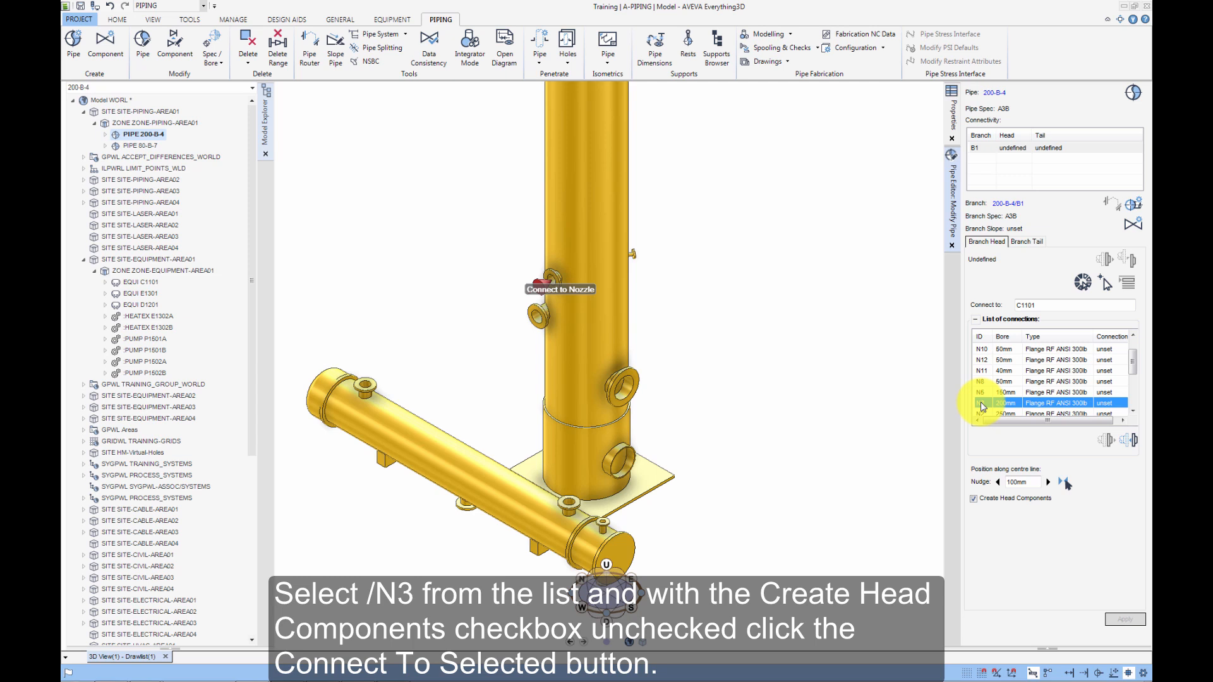
{"action": "left_click", "coordinate": [973, 499]}
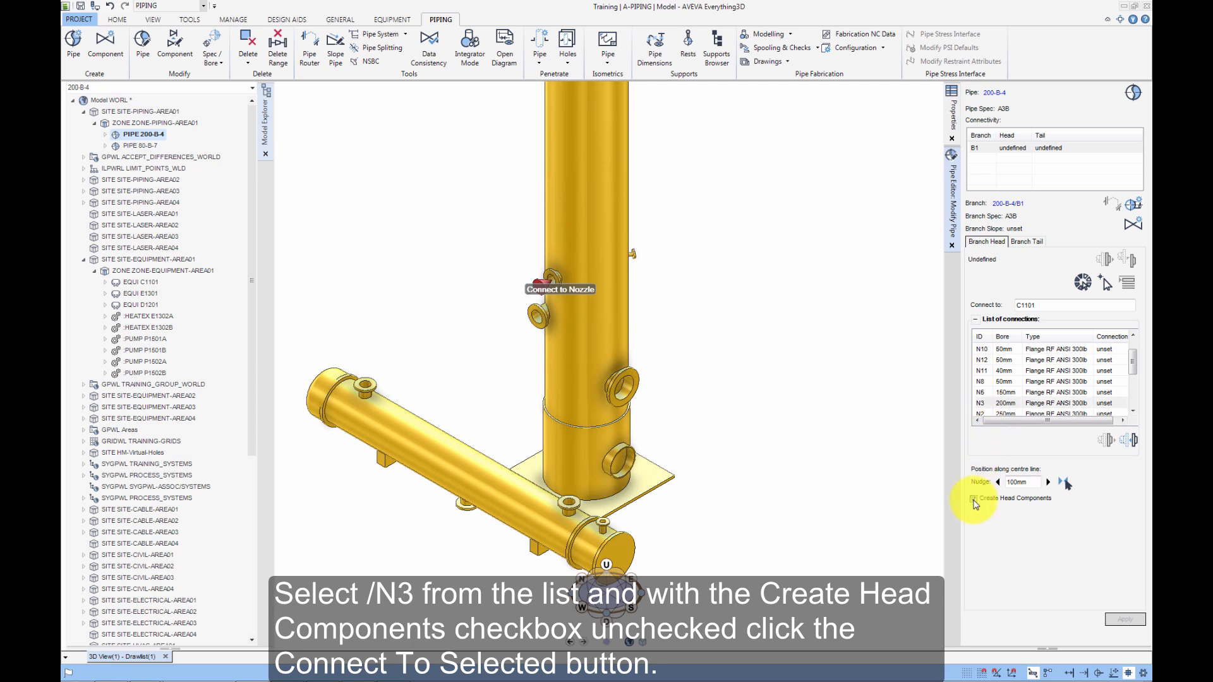
{"action": "left_click", "coordinate": [1129, 445]}
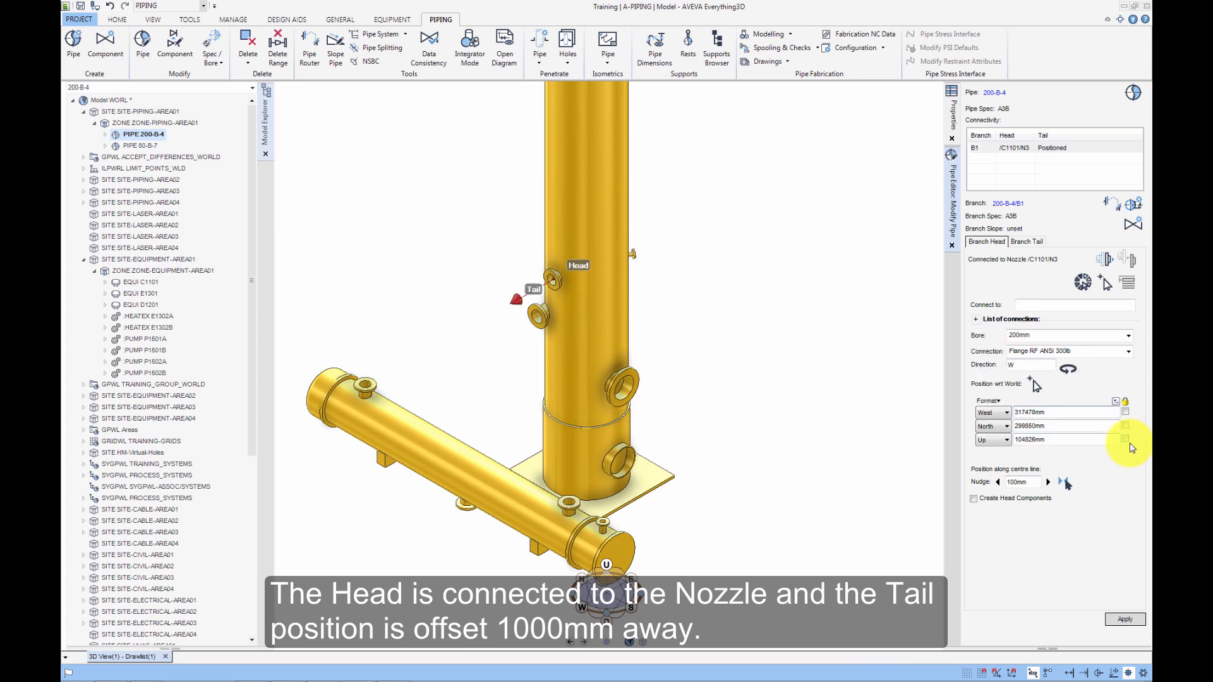
Connect the branch tail by picking the N1 nozzle on E1301 in the 3D view.
{"action": "left_click", "coordinate": [1024, 242]}
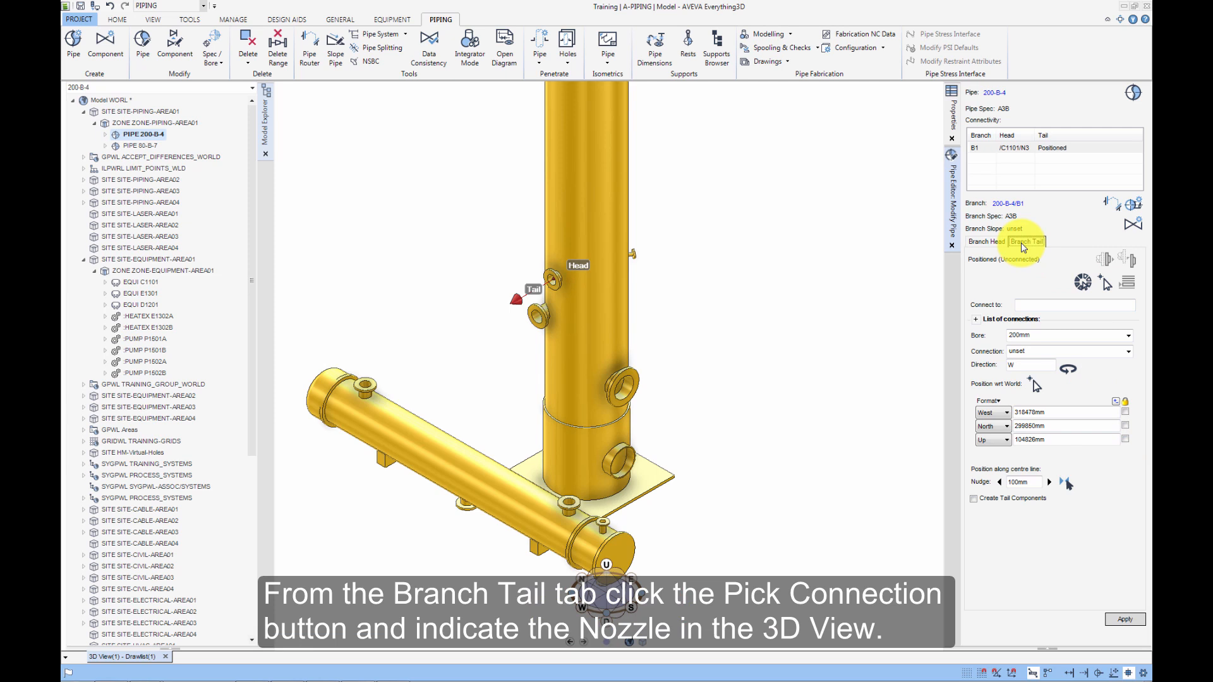
{"action": "left_click", "coordinate": [1105, 283]}
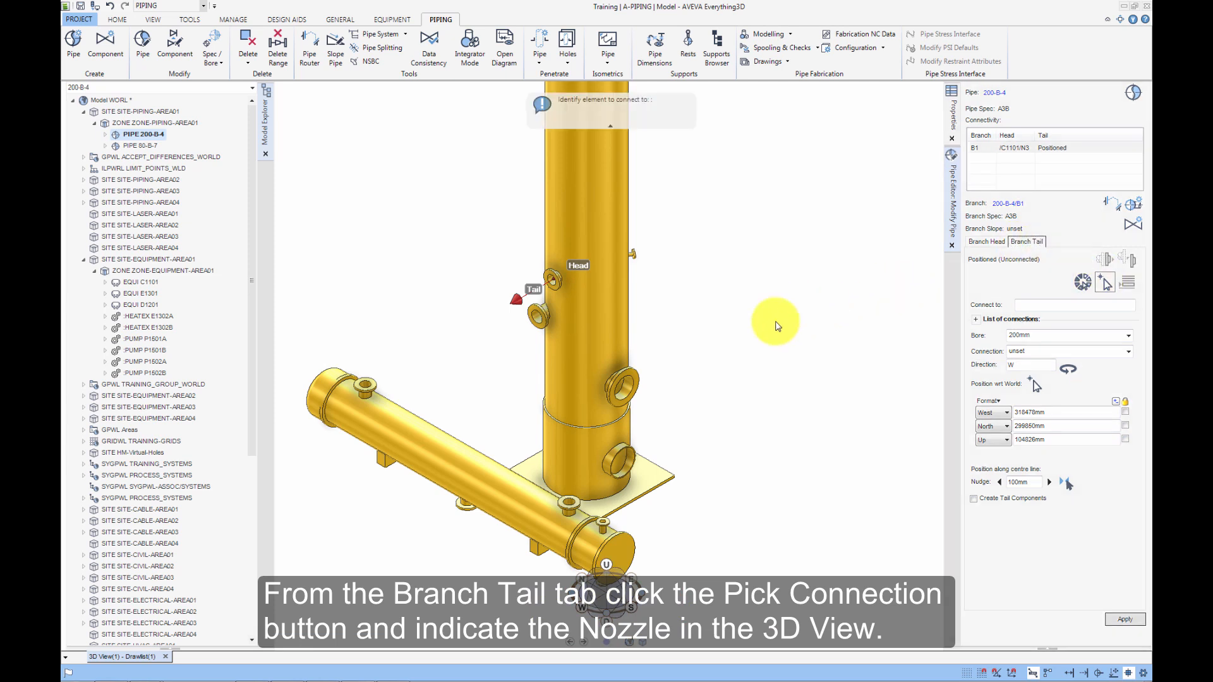
{"action": "left_click", "coordinate": [464, 507]}
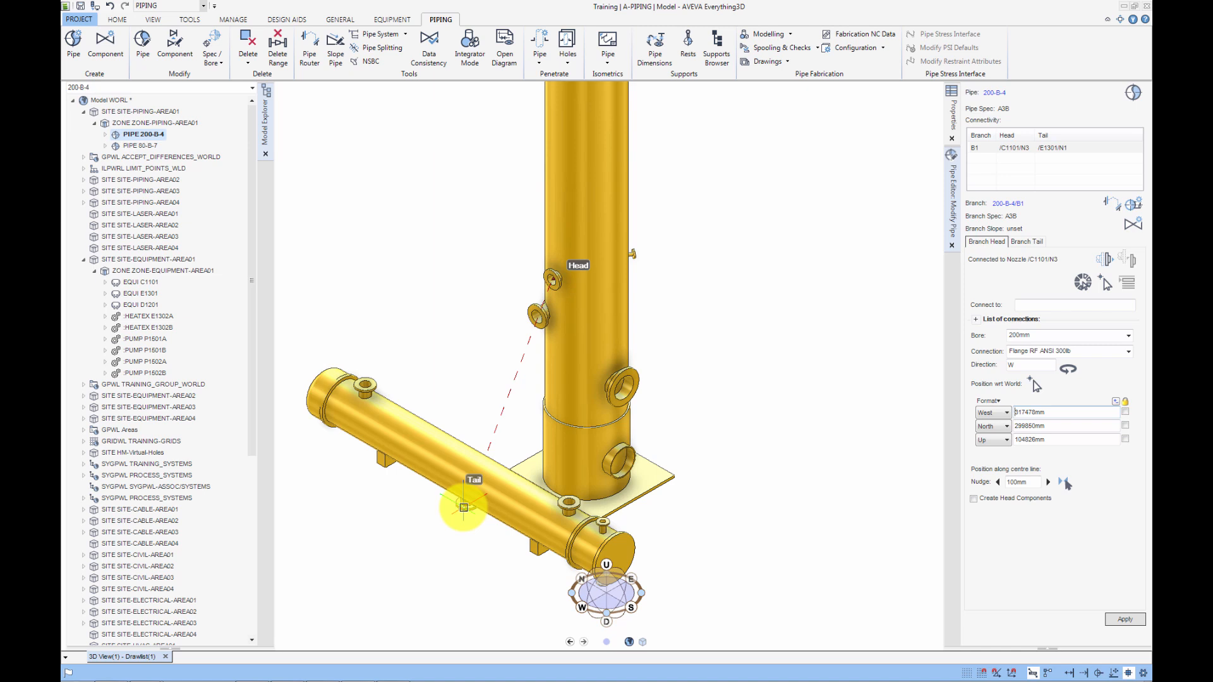
Start a new pipe in ZONE-PIPING-AREA01 named 150-A-57 with primary system Process System A.
{"action": "left_click", "coordinate": [161, 374]}
{"action": "left_click_drag", "start_coordinate": [161, 374], "coordinate": [478, 381]}
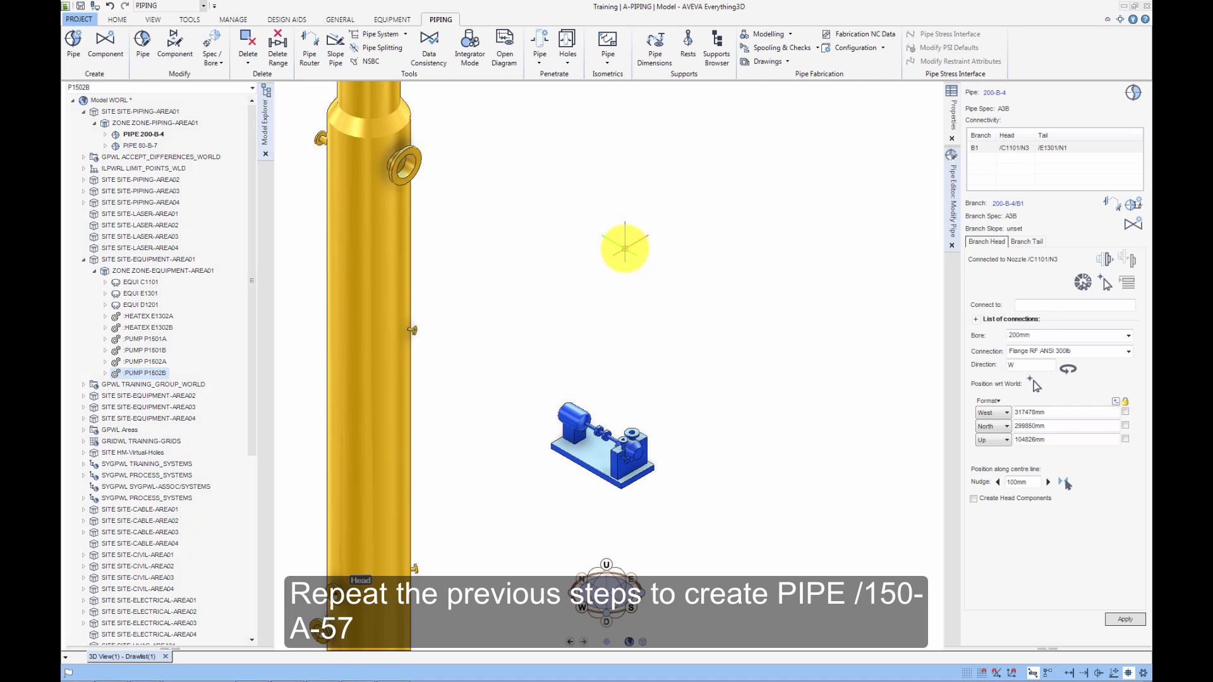
{"action": "left_click", "coordinate": [165, 124]}
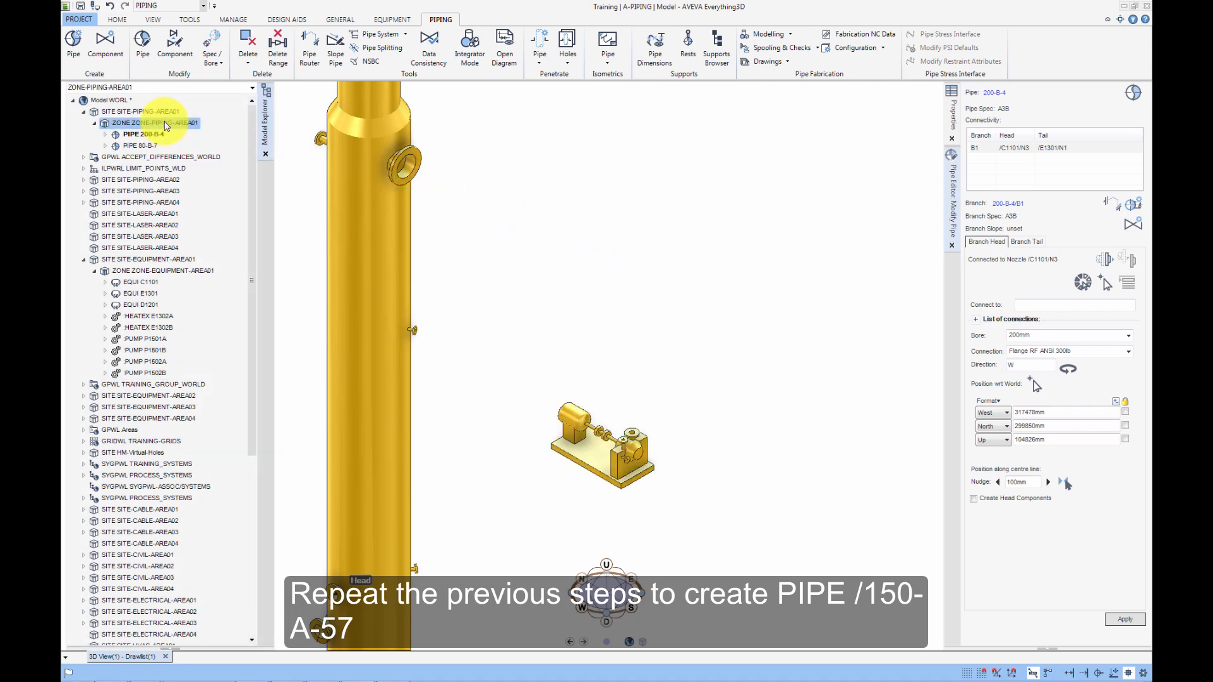
{"action": "left_click", "coordinate": [76, 47]}
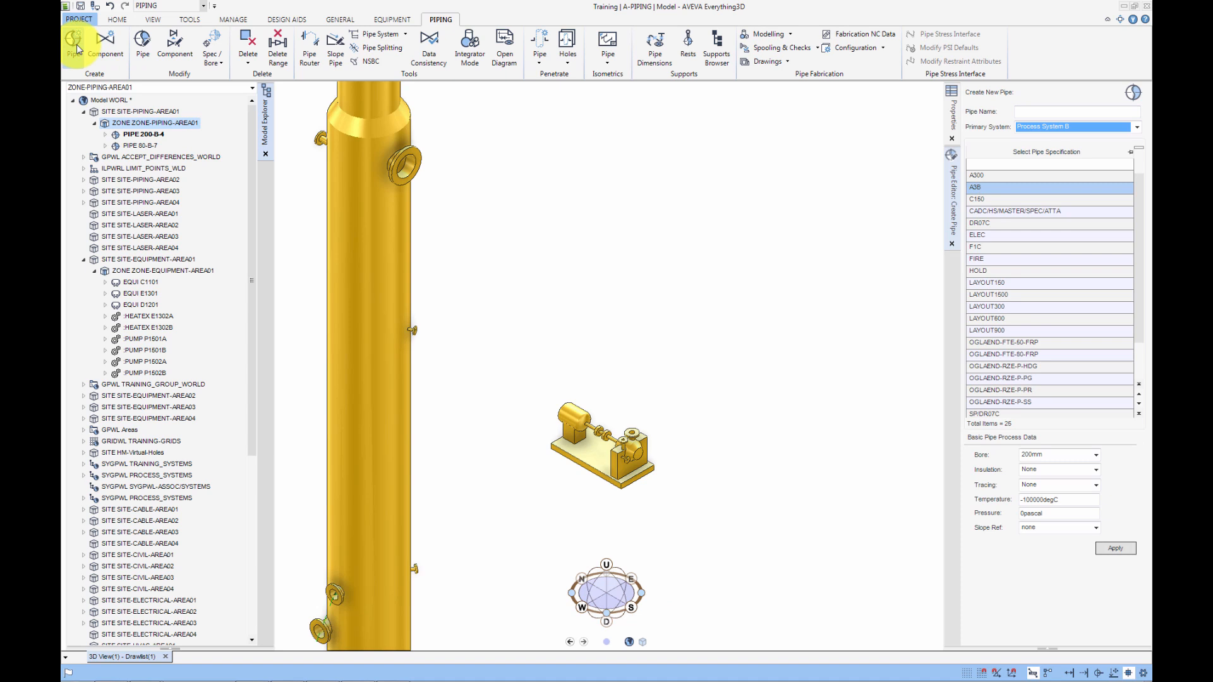
{"action": "left_click", "coordinate": [1036, 113]}
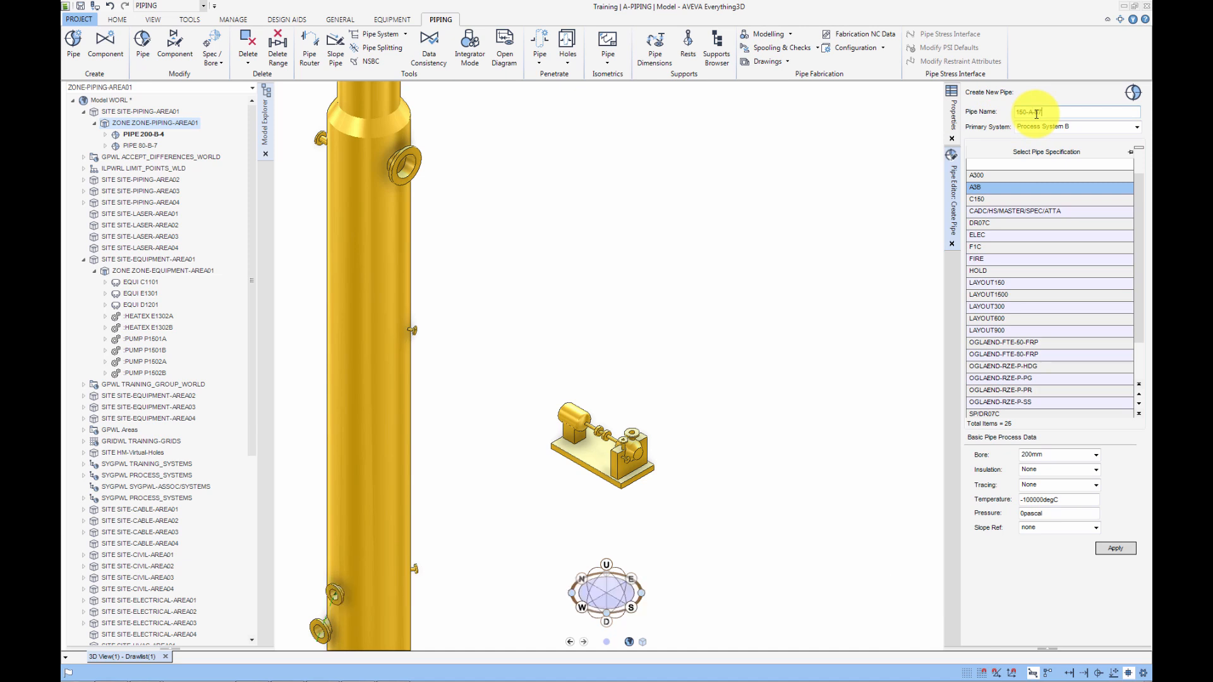
{"action": "left_click", "coordinate": [1137, 130]}
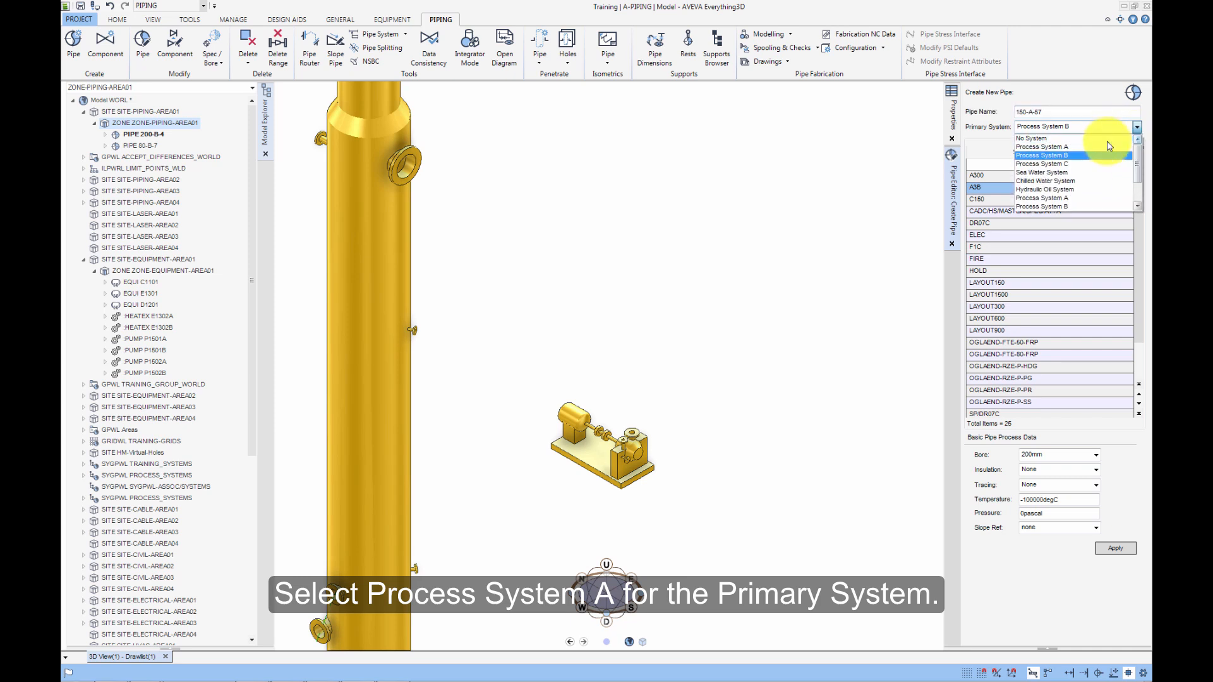
{"action": "left_click", "coordinate": [1064, 147]}
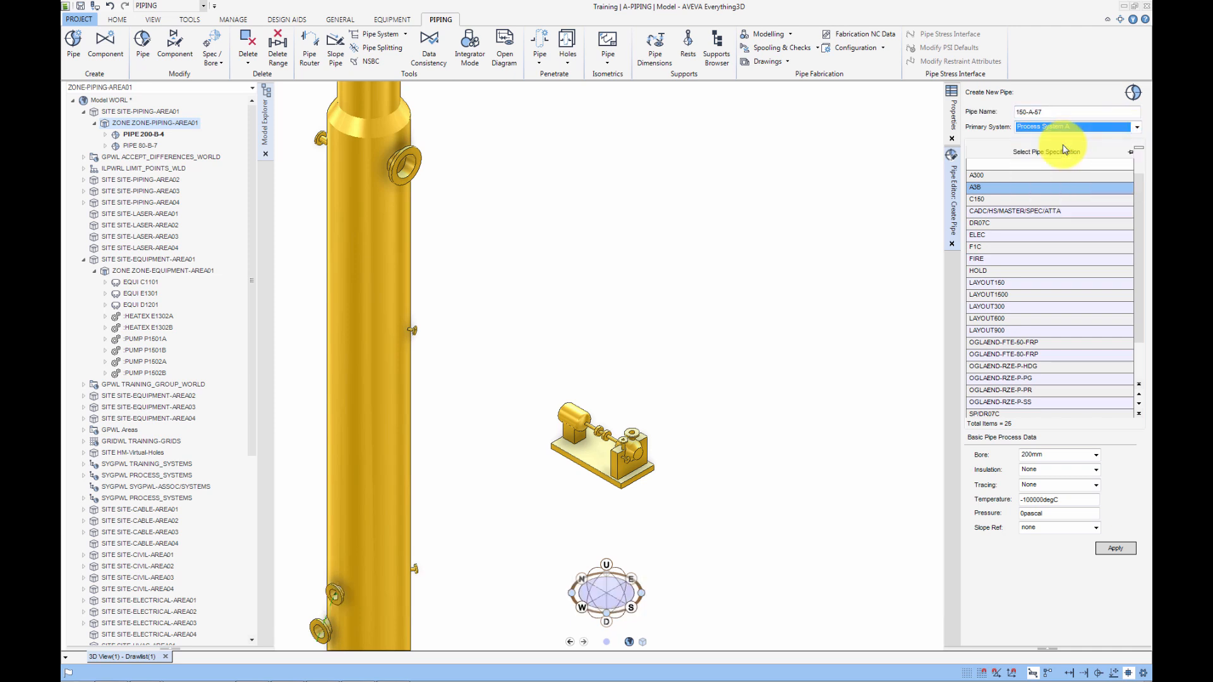
Filter the pipe specification list by A1 and select the A1A specification.
{"action": "left_click", "coordinate": [1035, 165]}
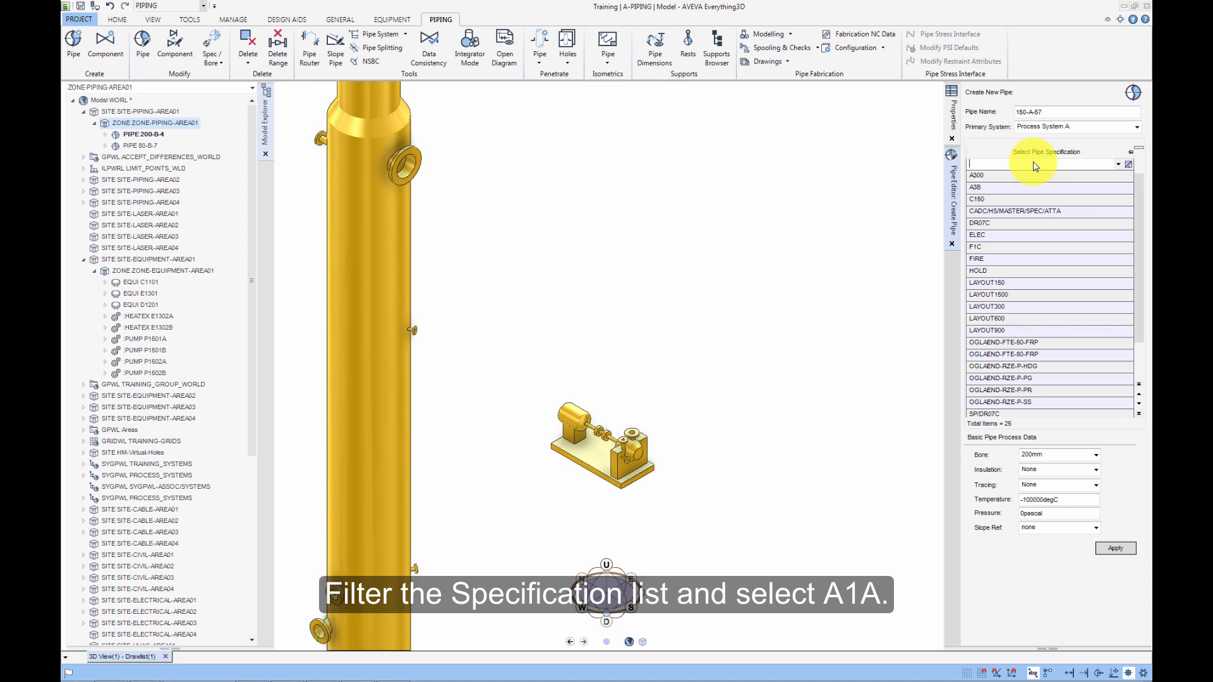
{"action": "type", "text": "A1"}
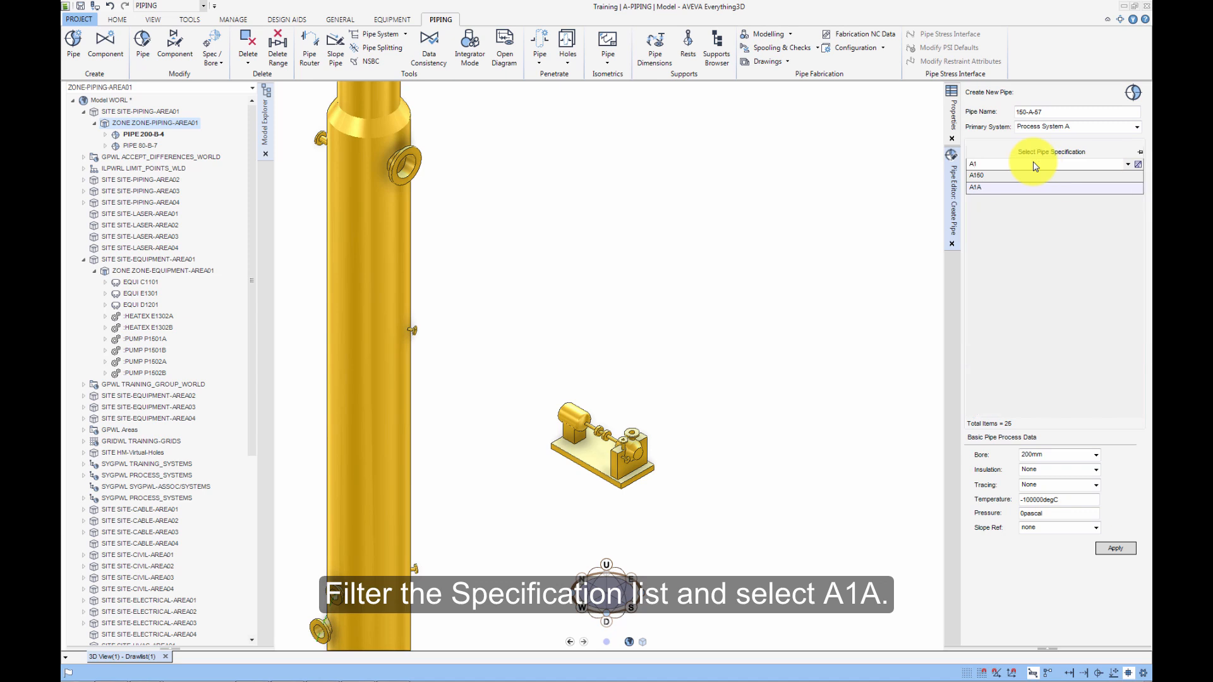
{"action": "left_click", "coordinate": [984, 188]}
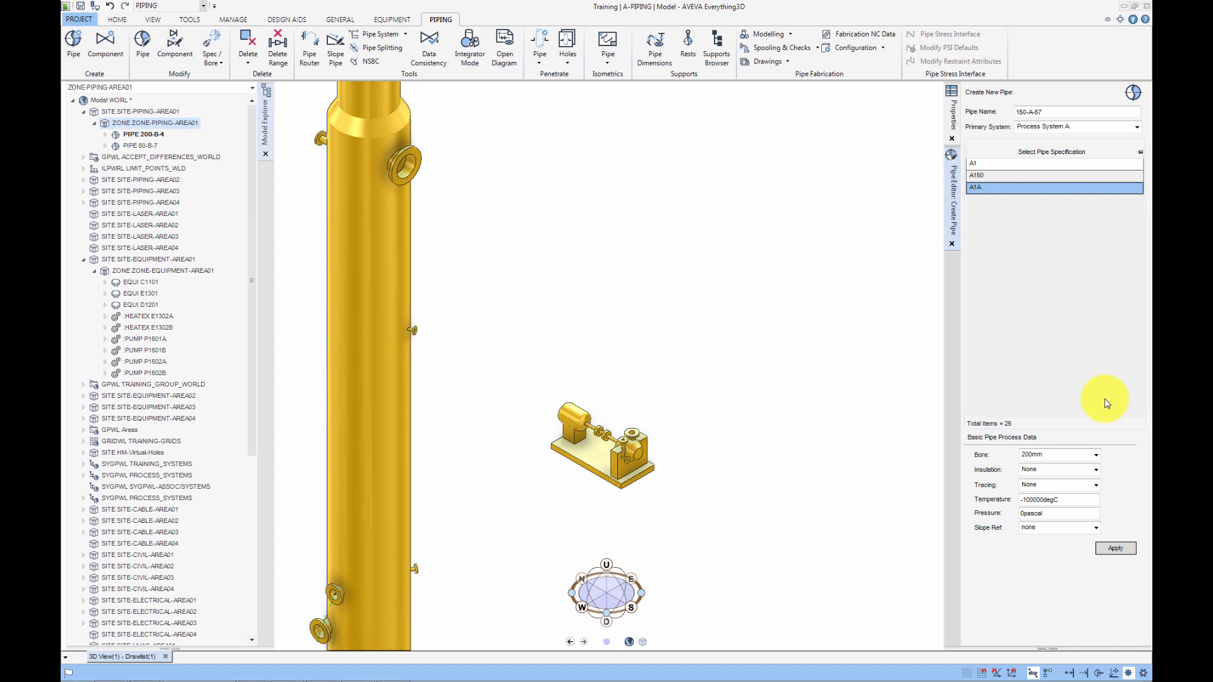
Set the new pipe's bore to 150mm and its insulation to 50mm_FibreGlass.
{"action": "left_click", "coordinate": [1099, 455]}
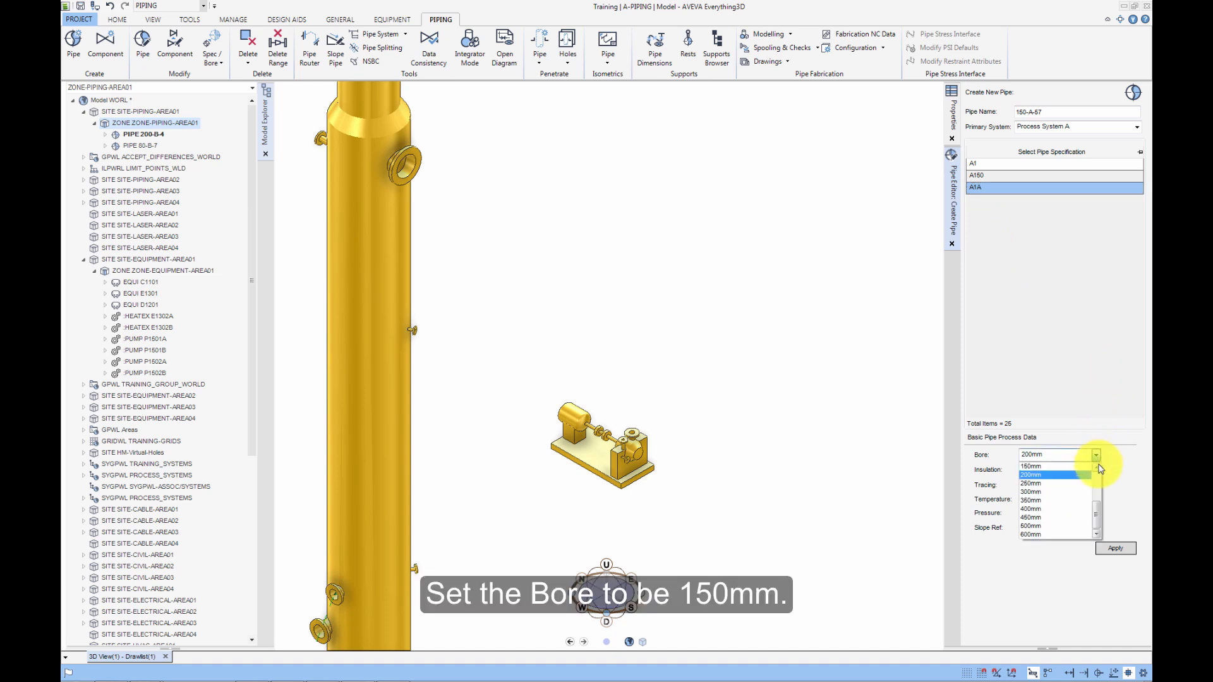
{"action": "left_click", "coordinate": [1027, 475]}
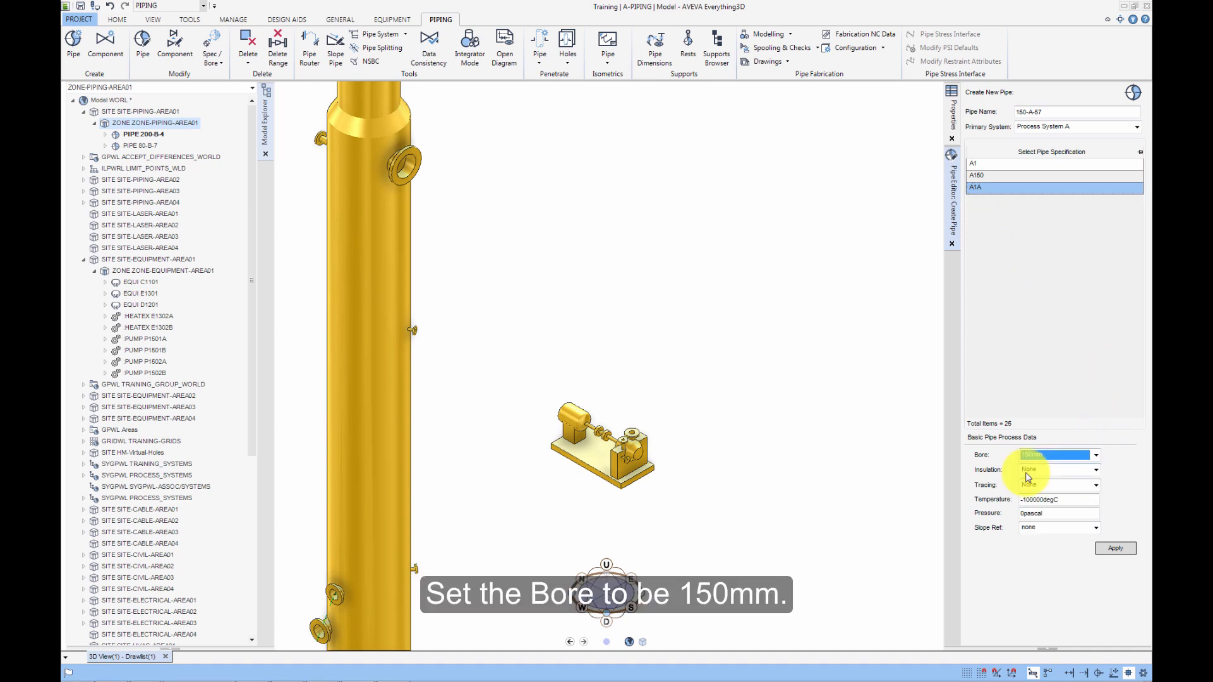
{"action": "left_click", "coordinate": [1097, 470]}
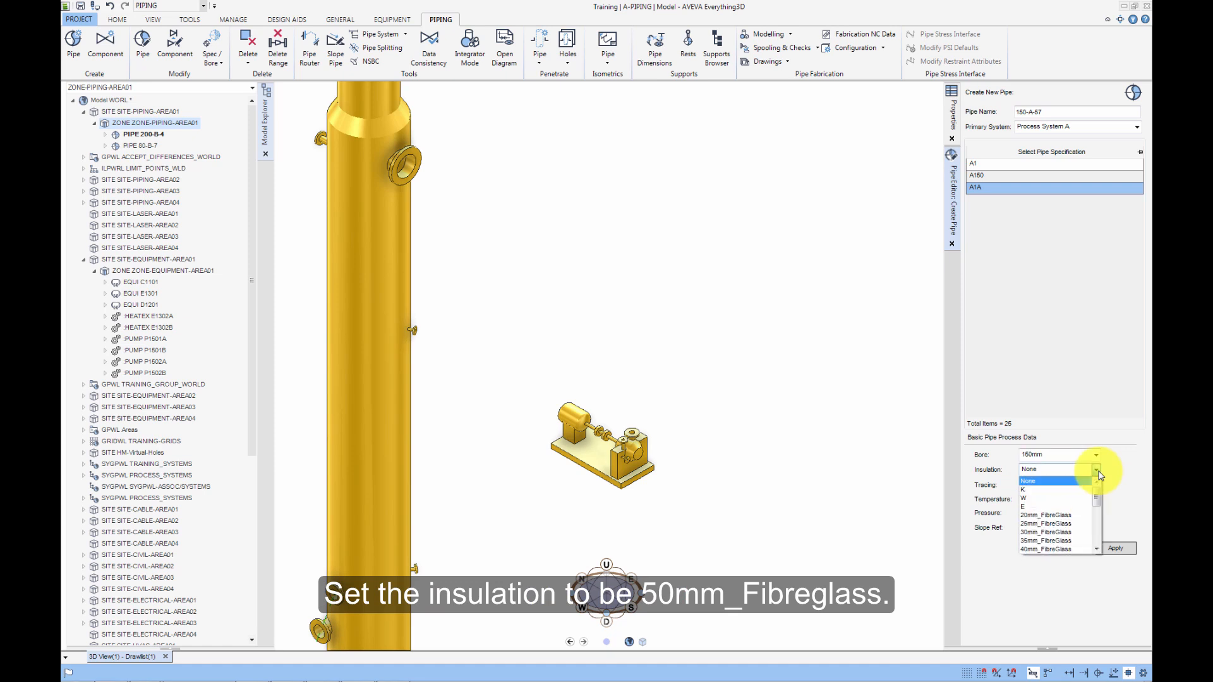
{"action": "left_click", "coordinate": [1097, 549]}
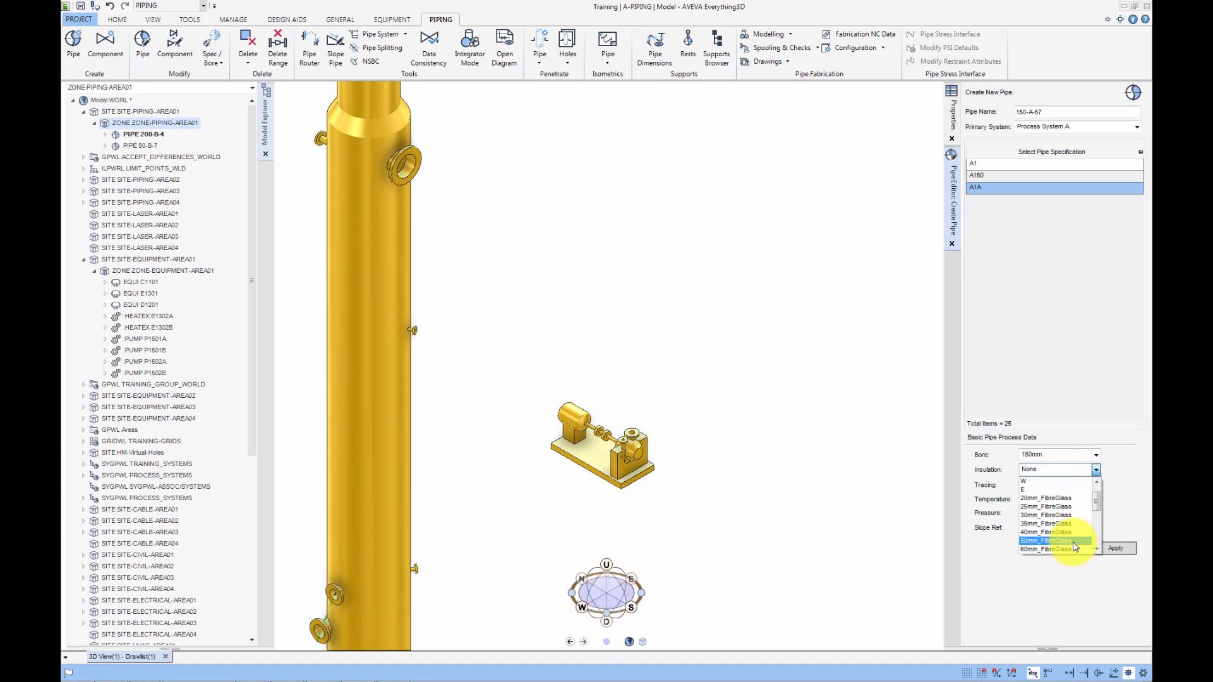
{"action": "left_click", "coordinate": [1074, 548]}
Enter a temperature of 50degC and apply to create pipe 150-A-57.
{"action": "left_click_drag", "start_coordinate": [1073, 499], "coordinate": [998, 500]}
{"action": "type", "text": "50degC"}
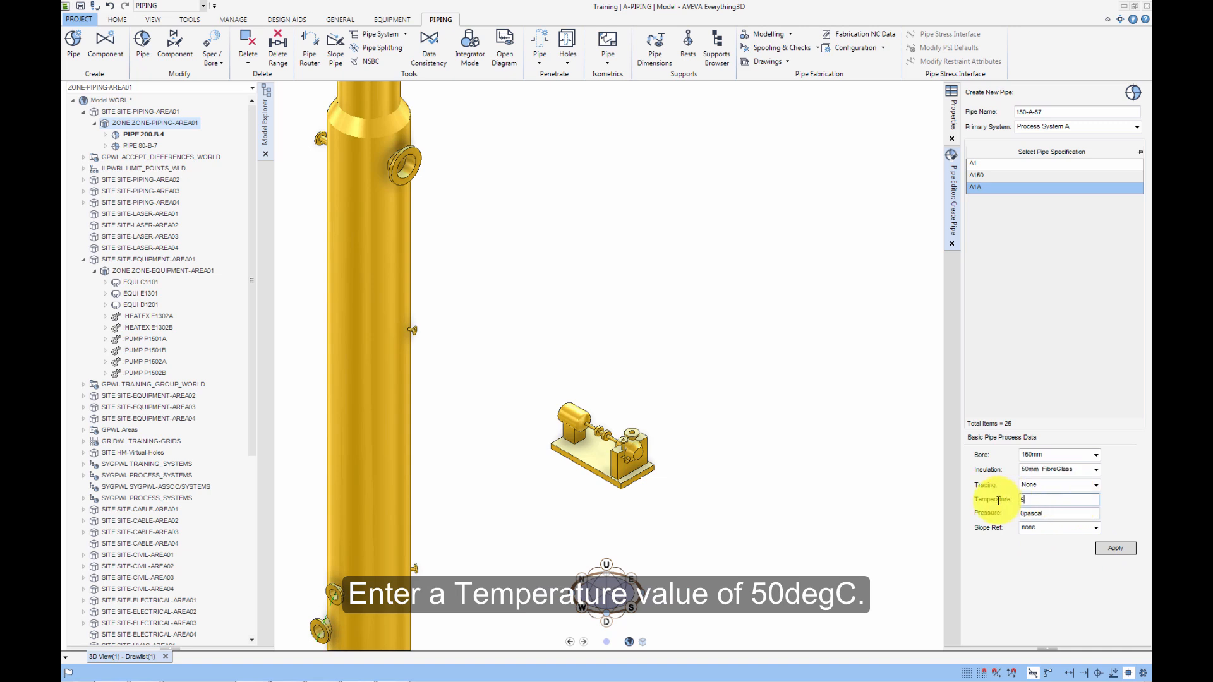
{"action": "key", "text": "Tab"}
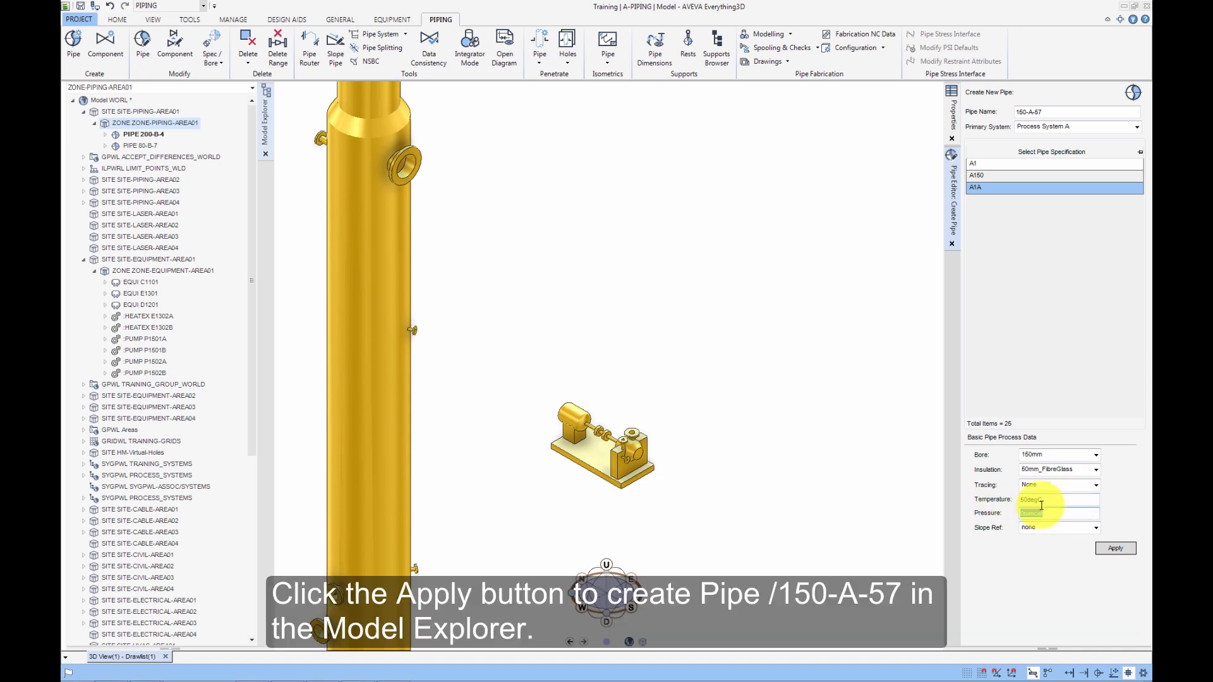
{"action": "left_click", "coordinate": [1117, 549]}
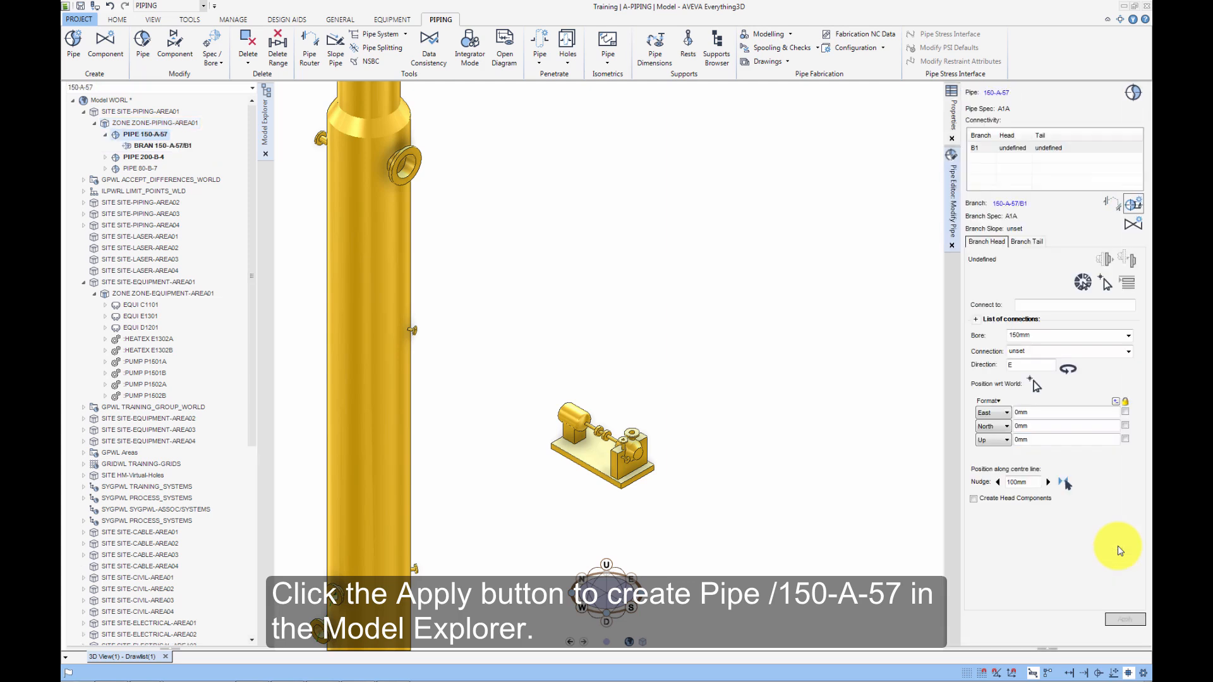
Set the branch head connection to Open End and reverse its direction to W.
{"action": "left_click", "coordinate": [1128, 351]}
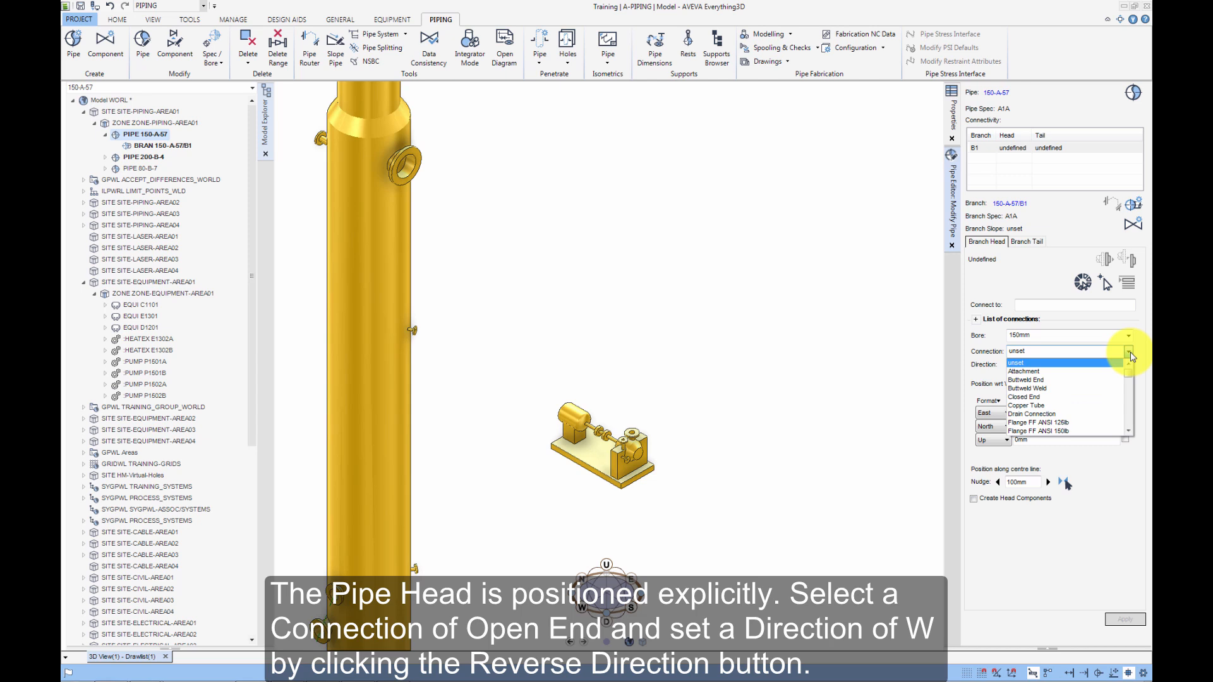
{"action": "scroll", "coordinate": [1013, 410], "scroll_direction": "down", "scroll_amount": 5}
{"action": "left_click", "coordinate": [1018, 434]}
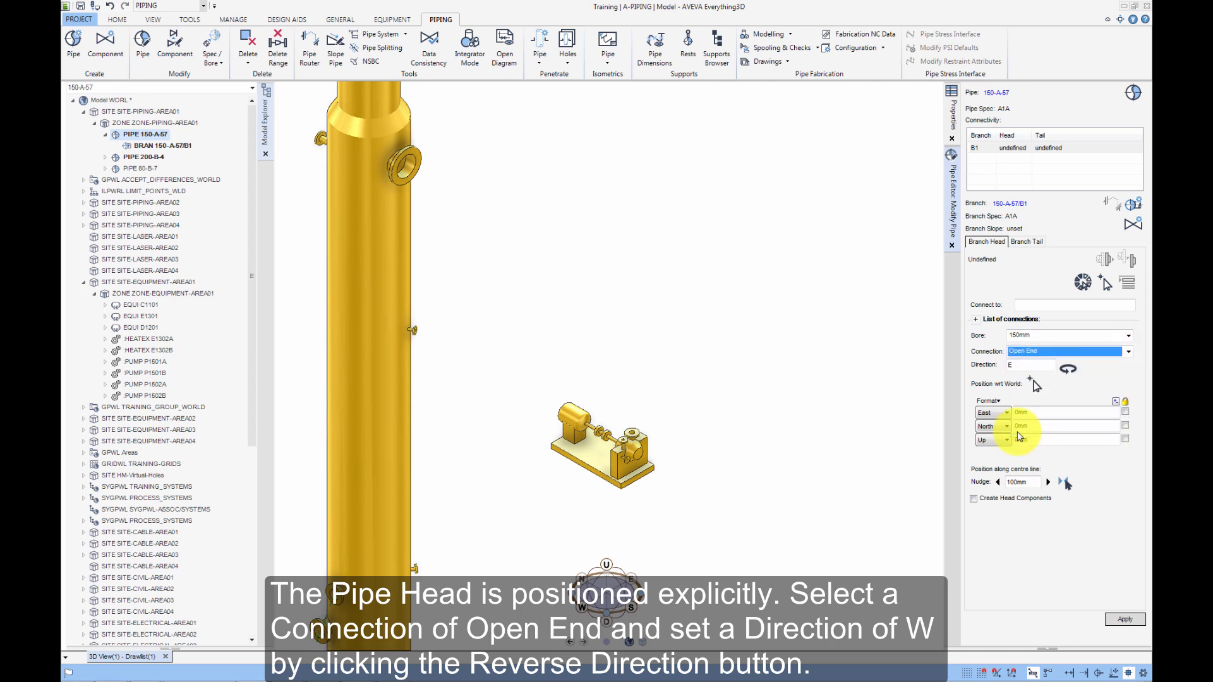
{"action": "left_click", "coordinate": [1067, 368]}
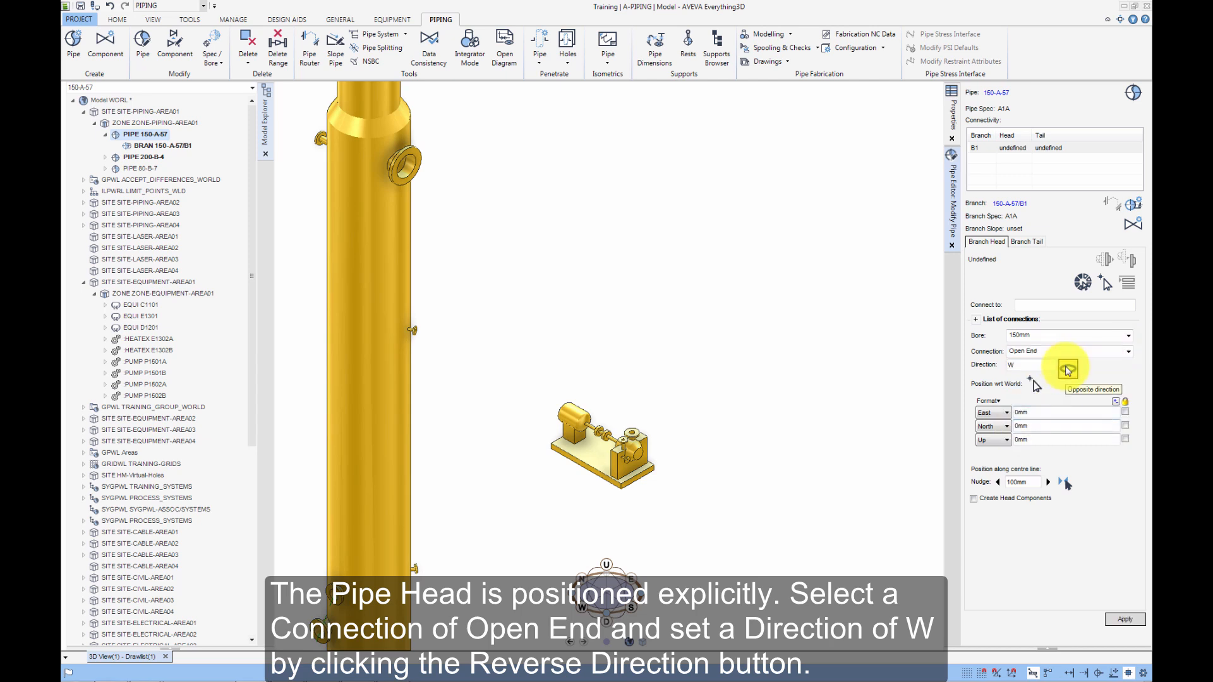
Position the branch head at West 303000mm and North 308530mm.
{"action": "left_click", "coordinate": [1006, 412]}
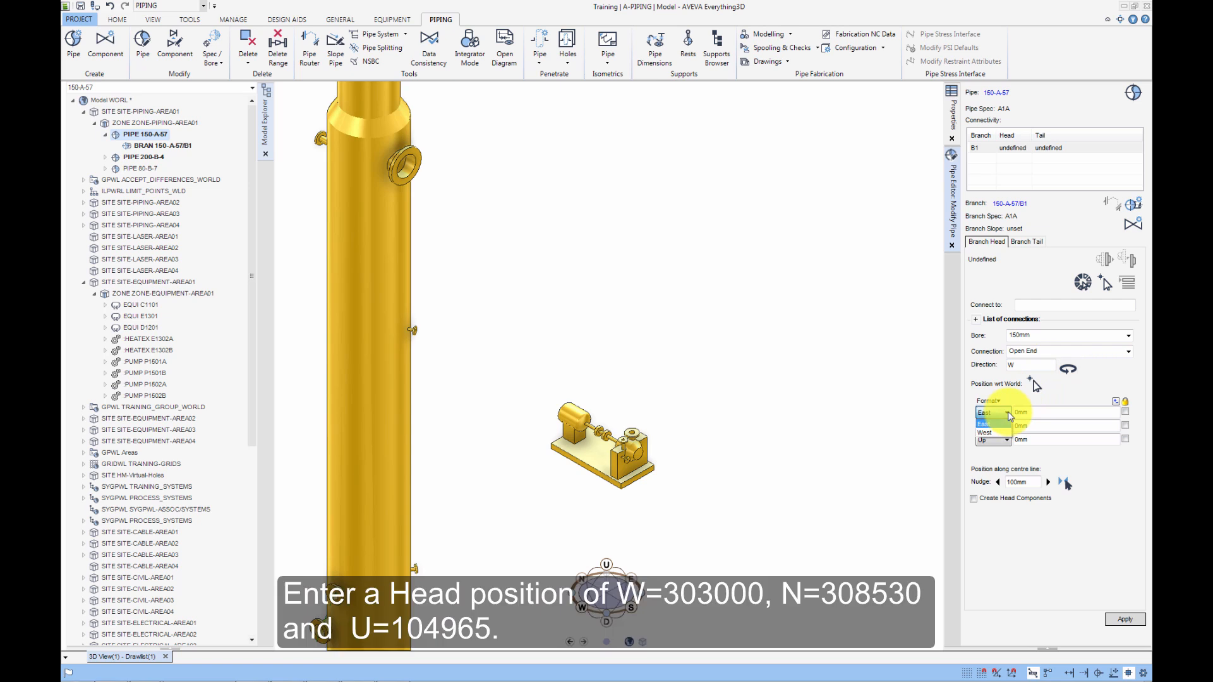
{"action": "left_click", "coordinate": [1000, 433]}
{"action": "left_click", "coordinate": [1035, 413]}
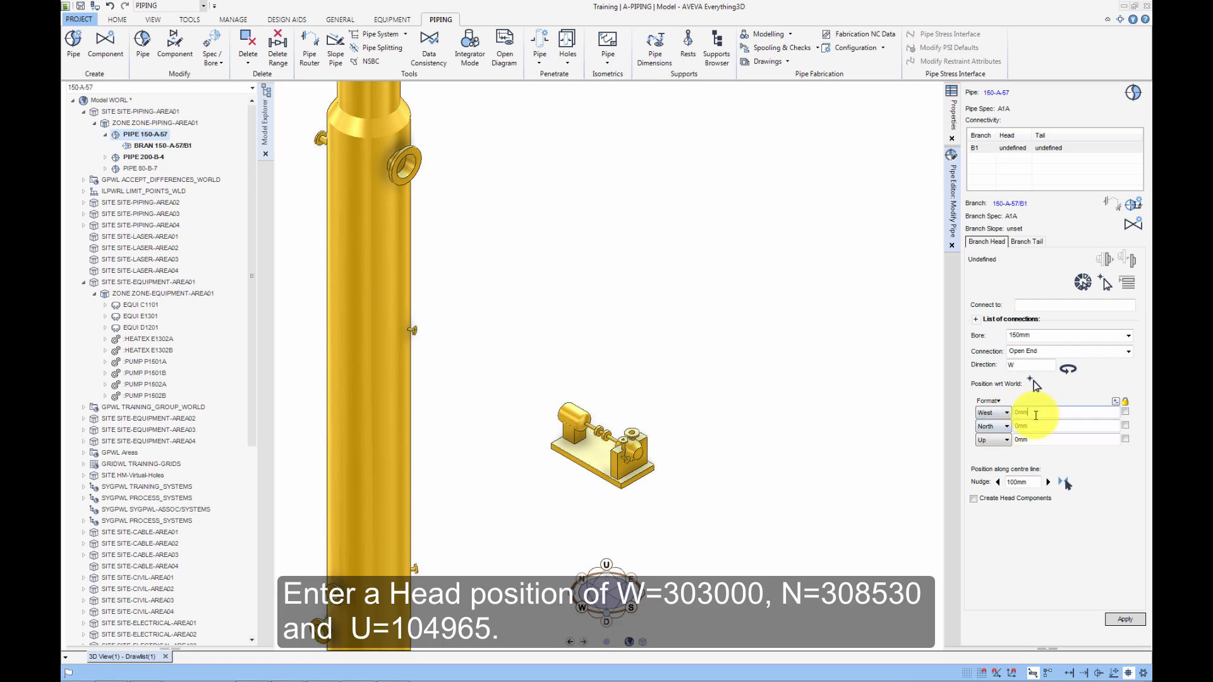
{"action": "key", "text": "BackSpace"}
{"action": "key", "text": "BackSpace"}
{"action": "type", "text": "303000"}
{"action": "left_click", "coordinate": [1028, 426]}
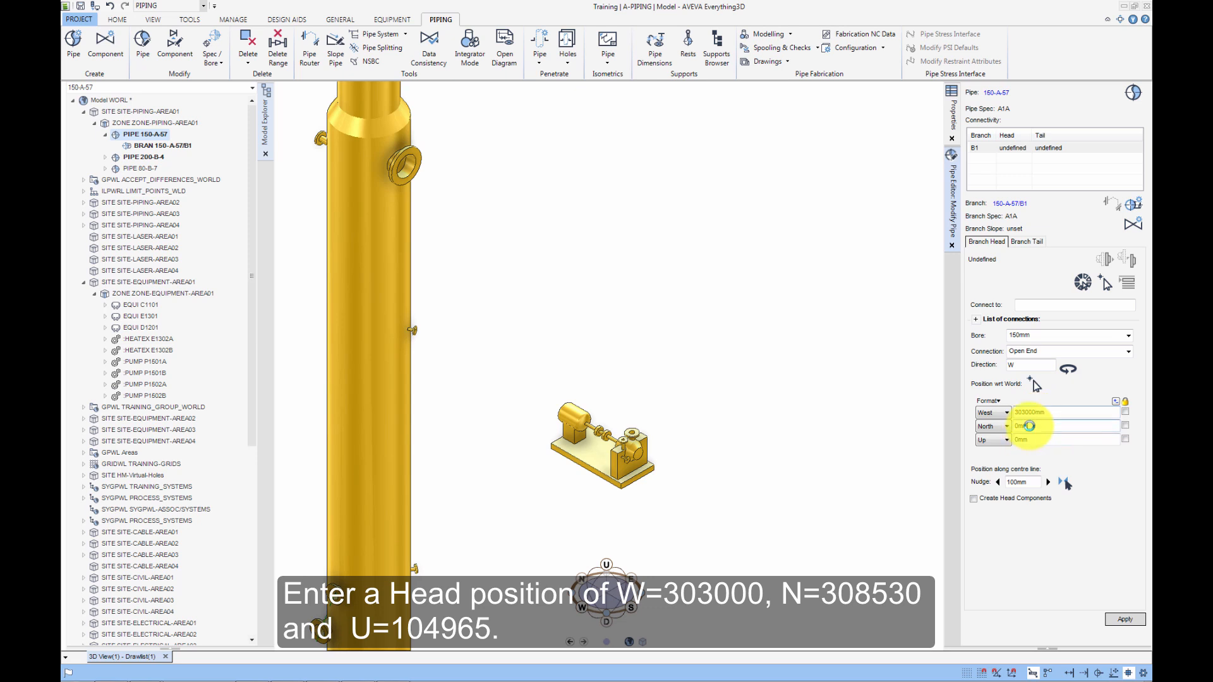
{"action": "key", "text": "BackSpace"}
{"action": "key", "text": "BackSpace"}
{"action": "key", "text": "BackSpace"}
{"action": "type", "text": "3"}
Set the branch head's Up coordinate to 104965mm and apply the head position.
{"action": "left_click", "coordinate": [1033, 441]}
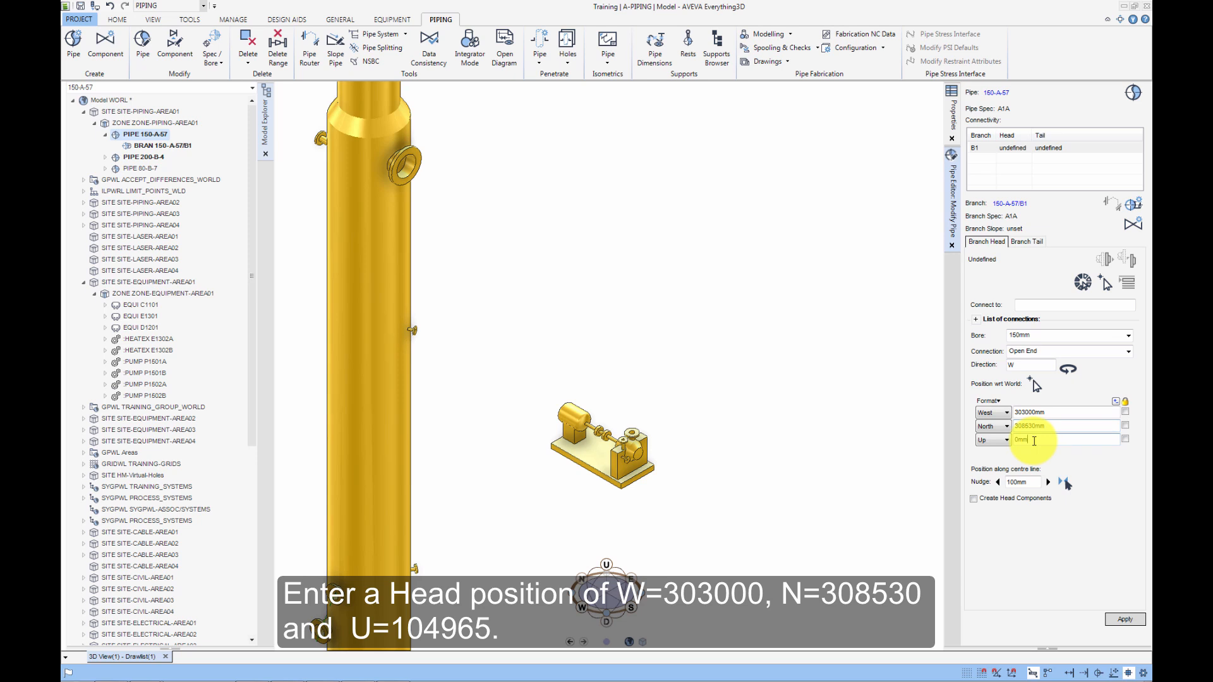
{"action": "key", "text": "BackSpace"}
{"action": "key", "text": "BackSpace"}
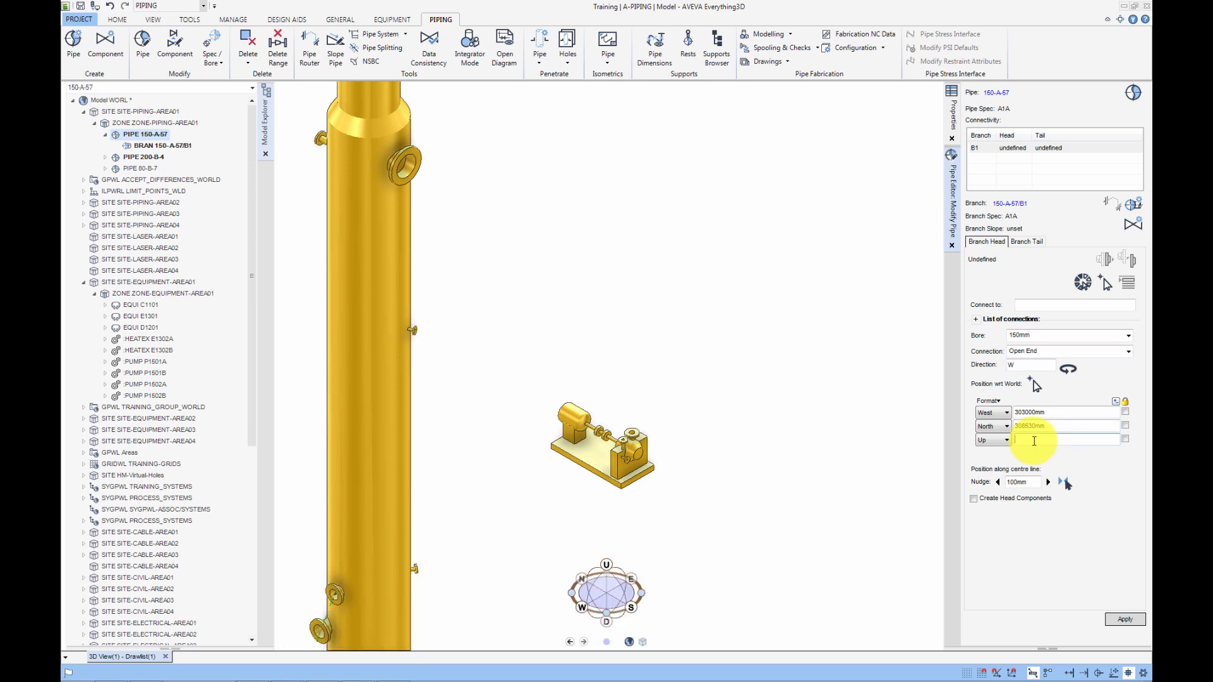
{"action": "type", "text": "104965"}
{"action": "left_click", "coordinate": [1125, 619]}
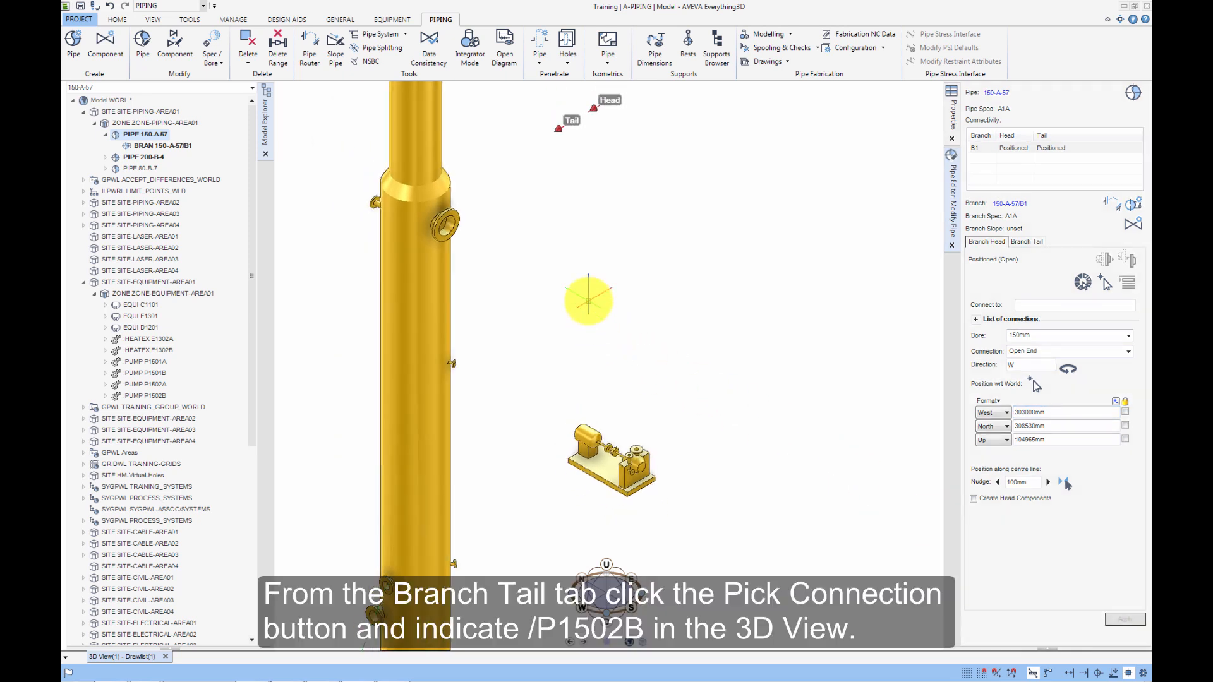
Connect the branch tail to nozzle N1 of pump P1502B, picked in the 3D view.
{"action": "left_click", "coordinate": [1025, 241]}
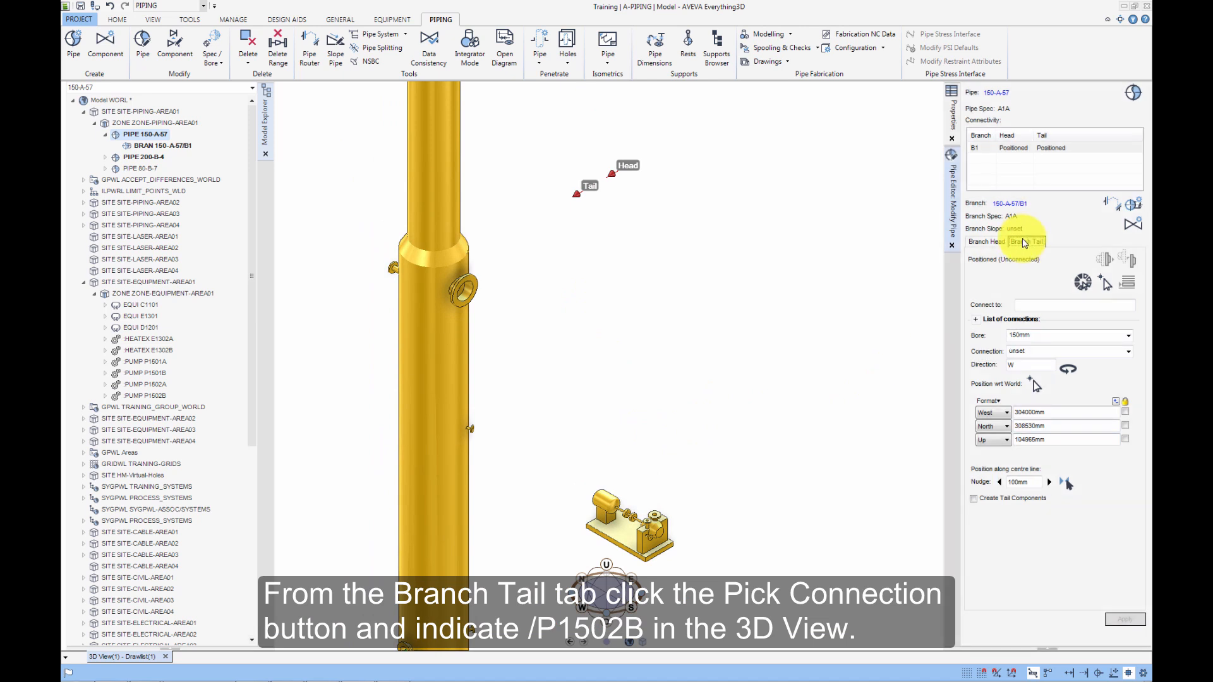
{"action": "left_click", "coordinate": [1107, 284]}
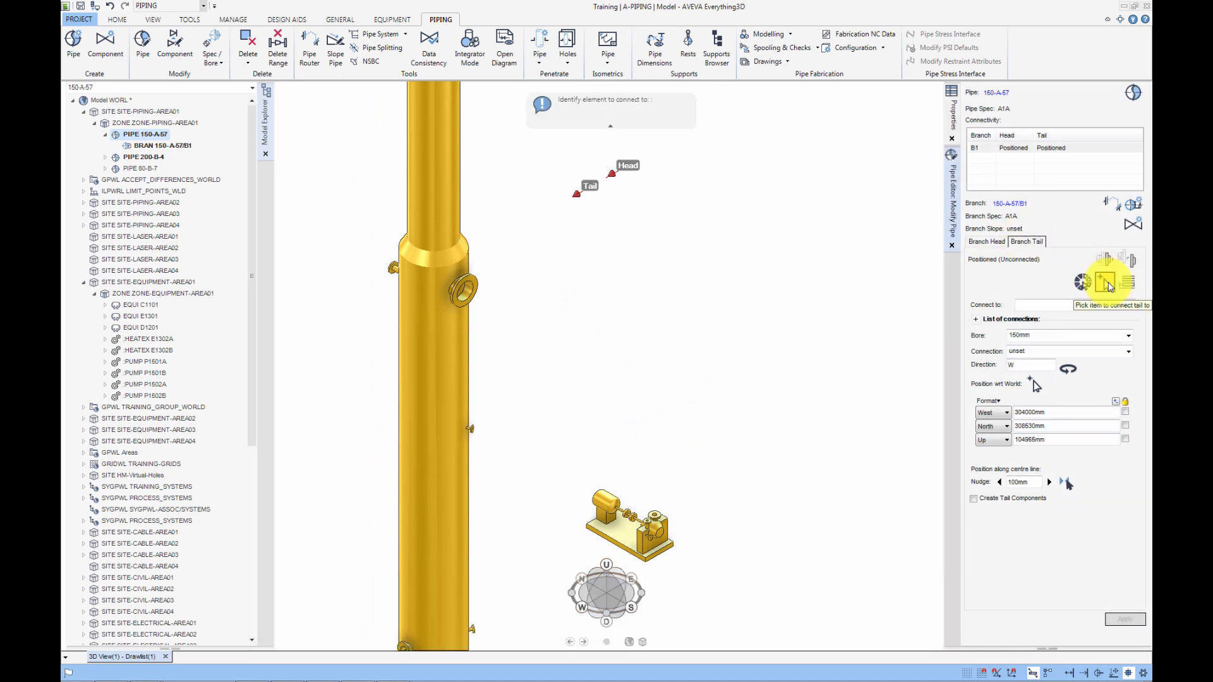
{"action": "left_click", "coordinate": [665, 534]}
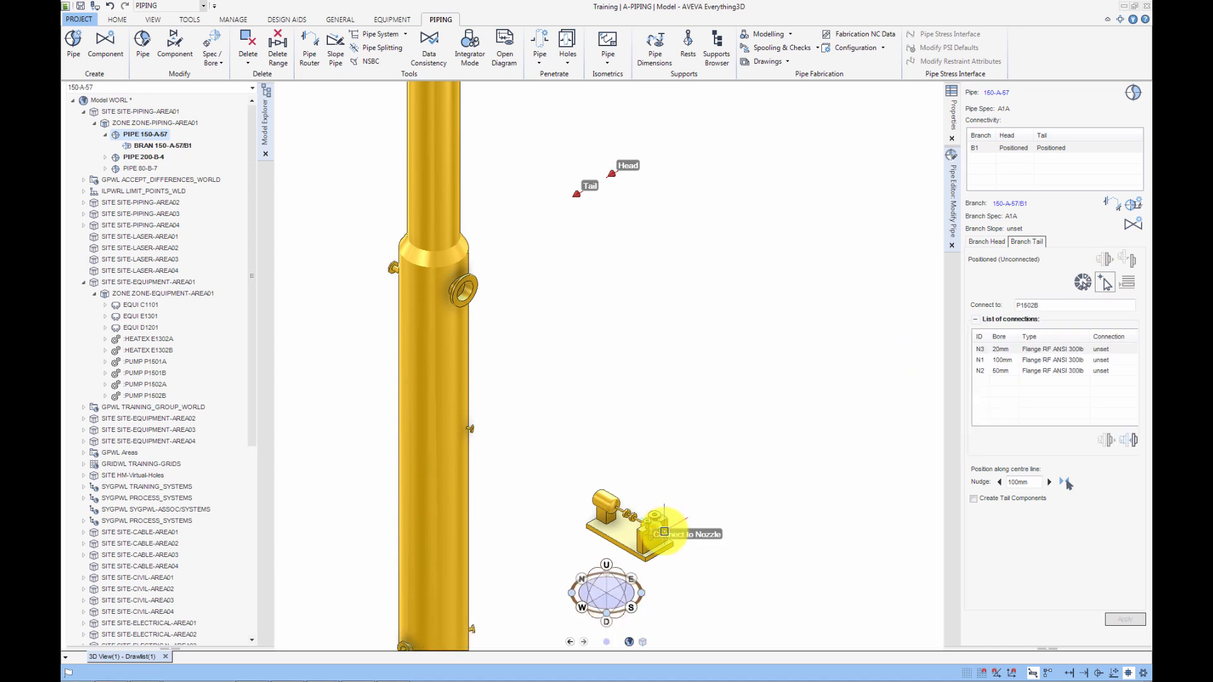
{"action": "left_click", "coordinate": [980, 361]}
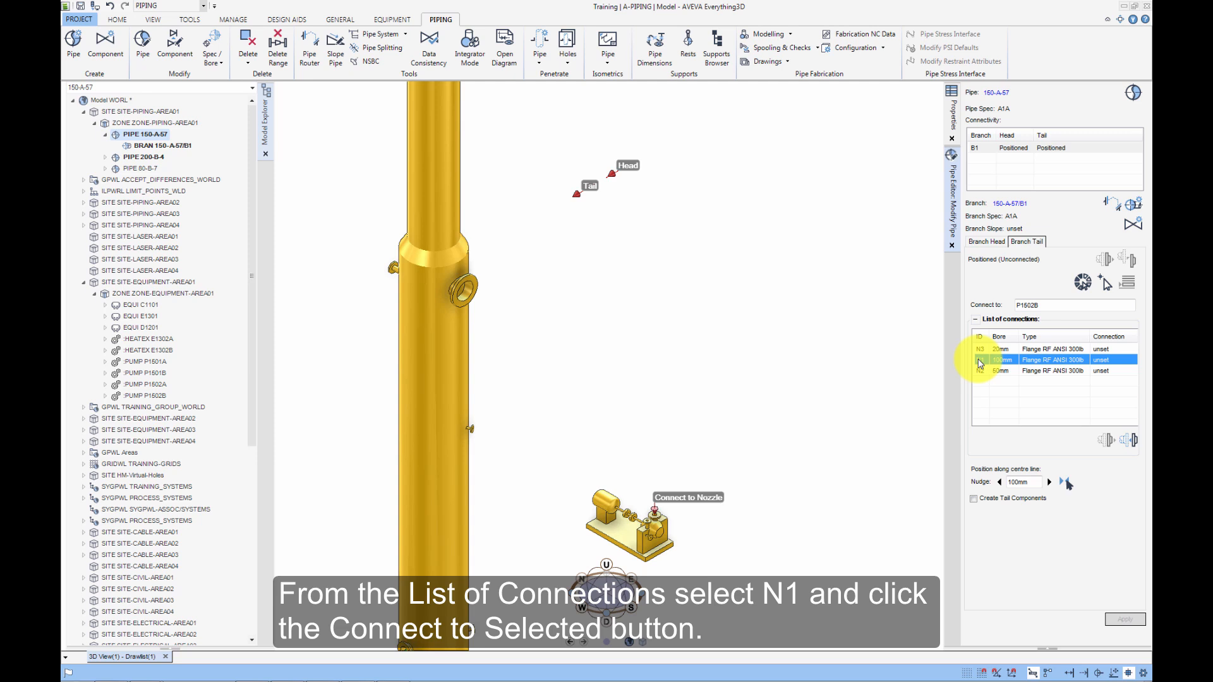
{"action": "left_click", "coordinate": [1132, 440]}
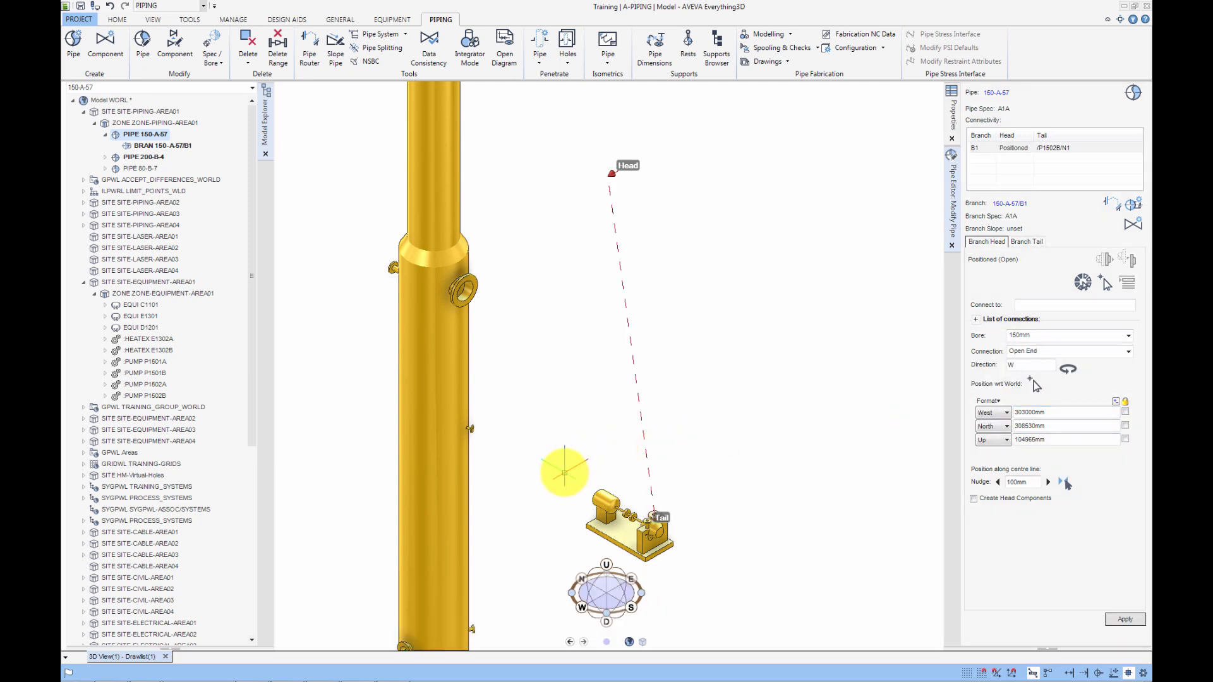
Save the work and confirm the save.
{"action": "middle_click", "coordinate": [564, 472]}
{"action": "scroll", "coordinate": [565, 457], "scroll_direction": "down", "scroll_amount": 2}
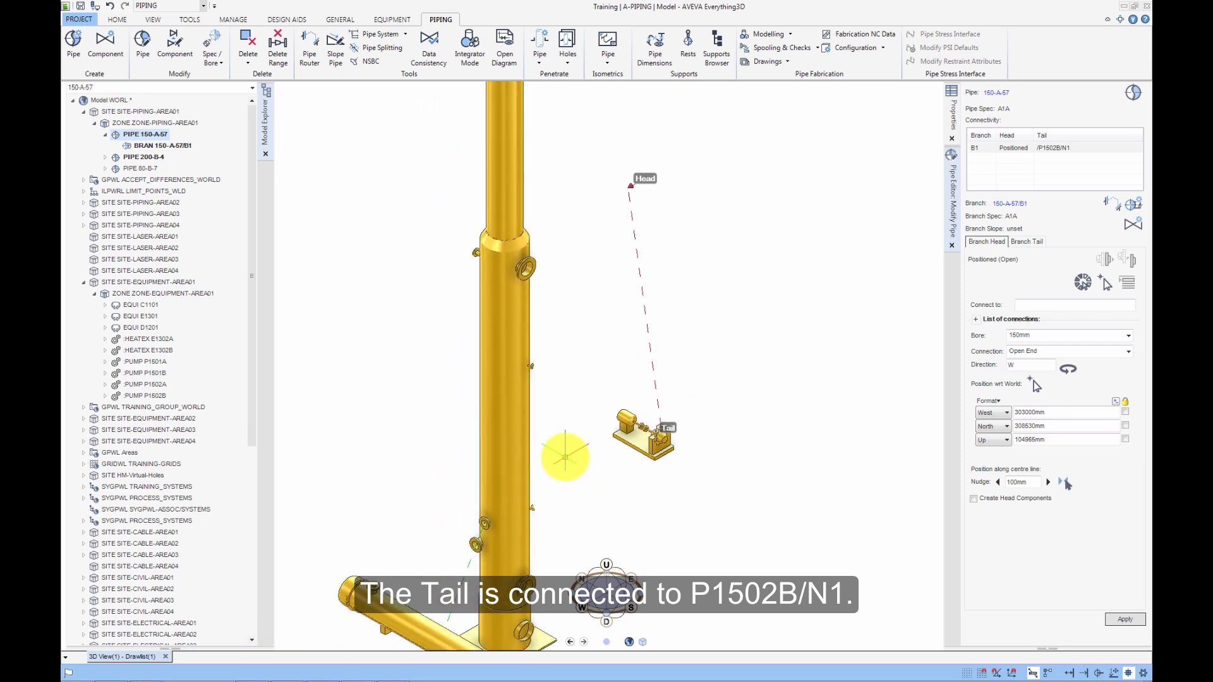
{"action": "middle_click", "coordinate": [564, 455]}
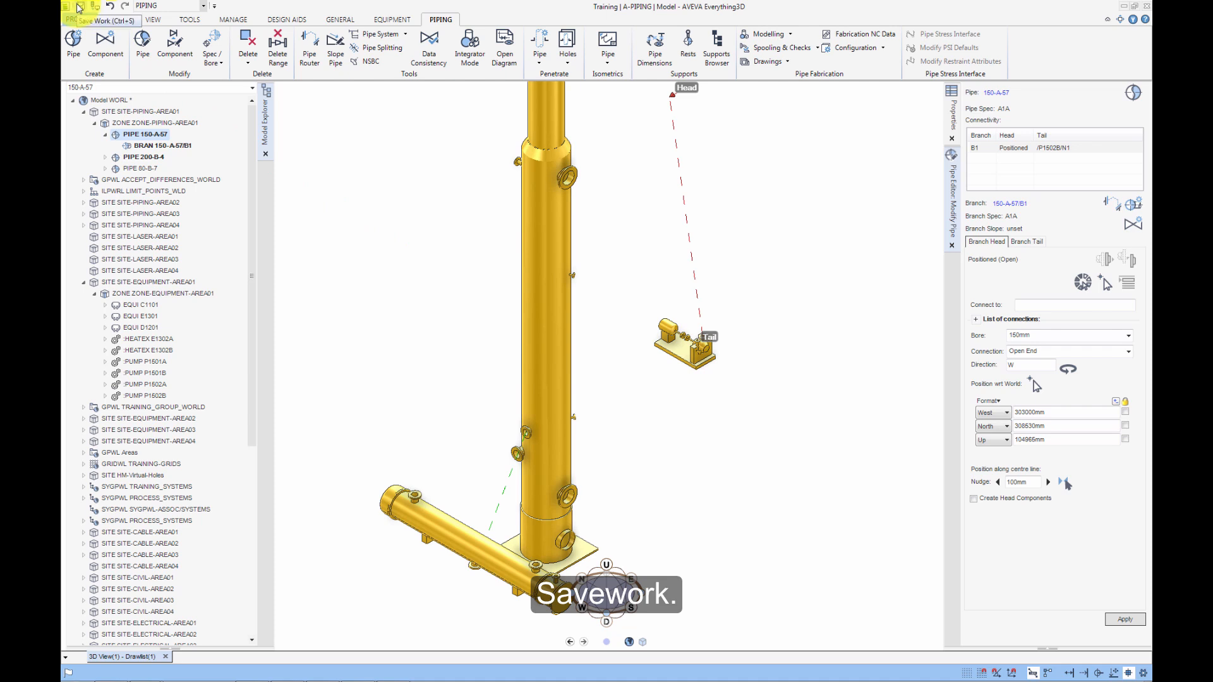
{"action": "left_click", "coordinate": [80, 5]}
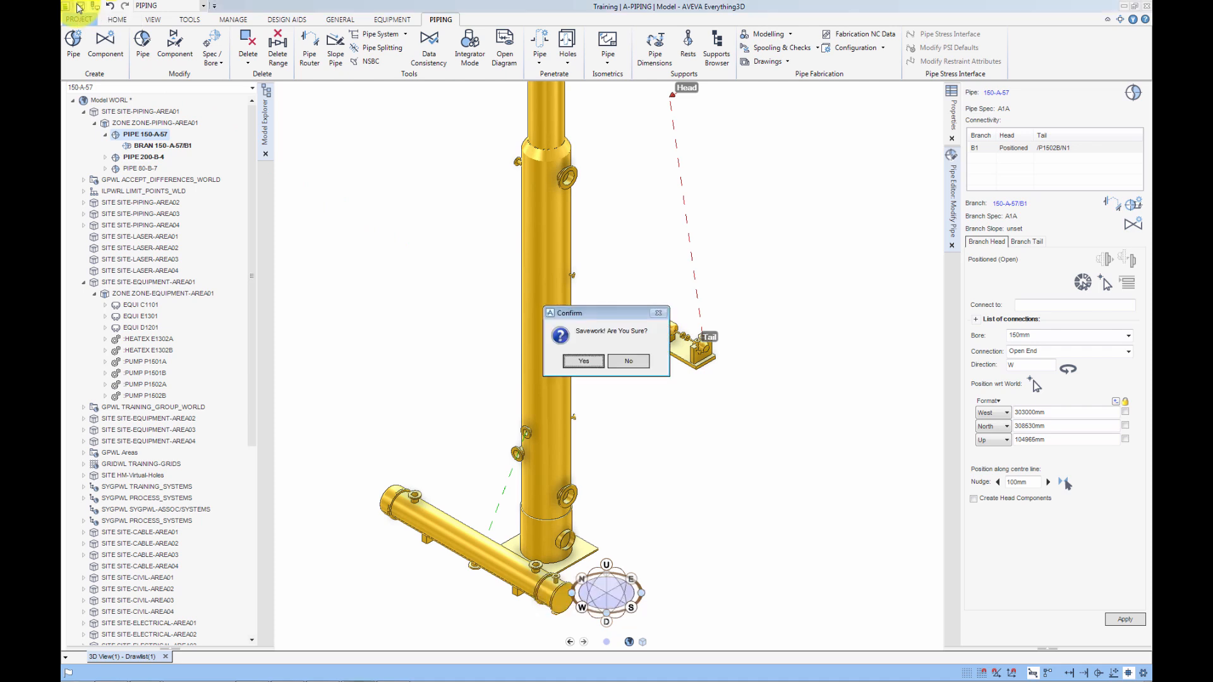
{"action": "left_click", "coordinate": [583, 361]}
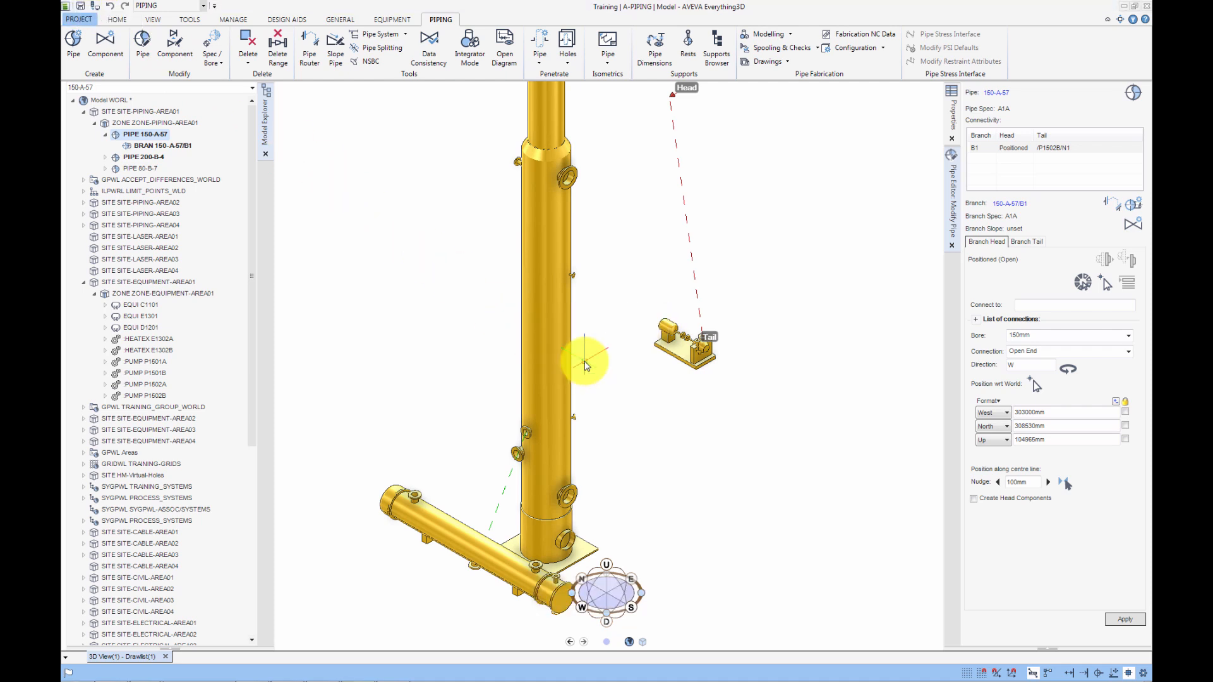